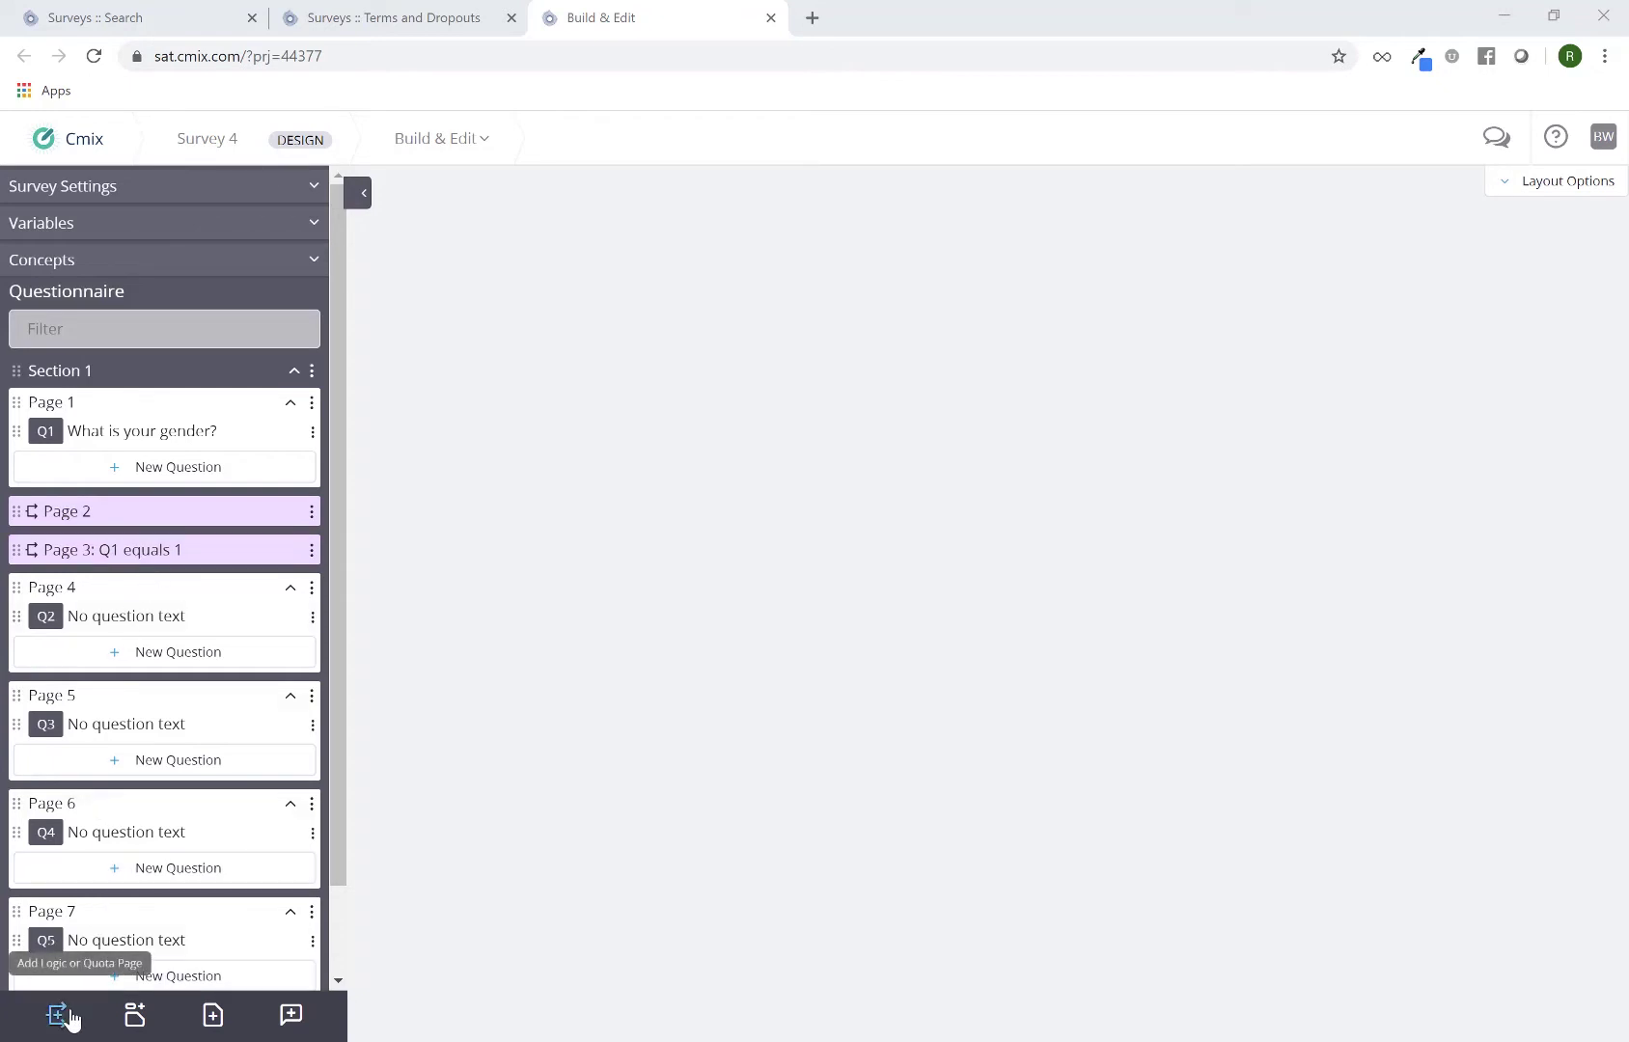
scroll(178, 590, down, 1)
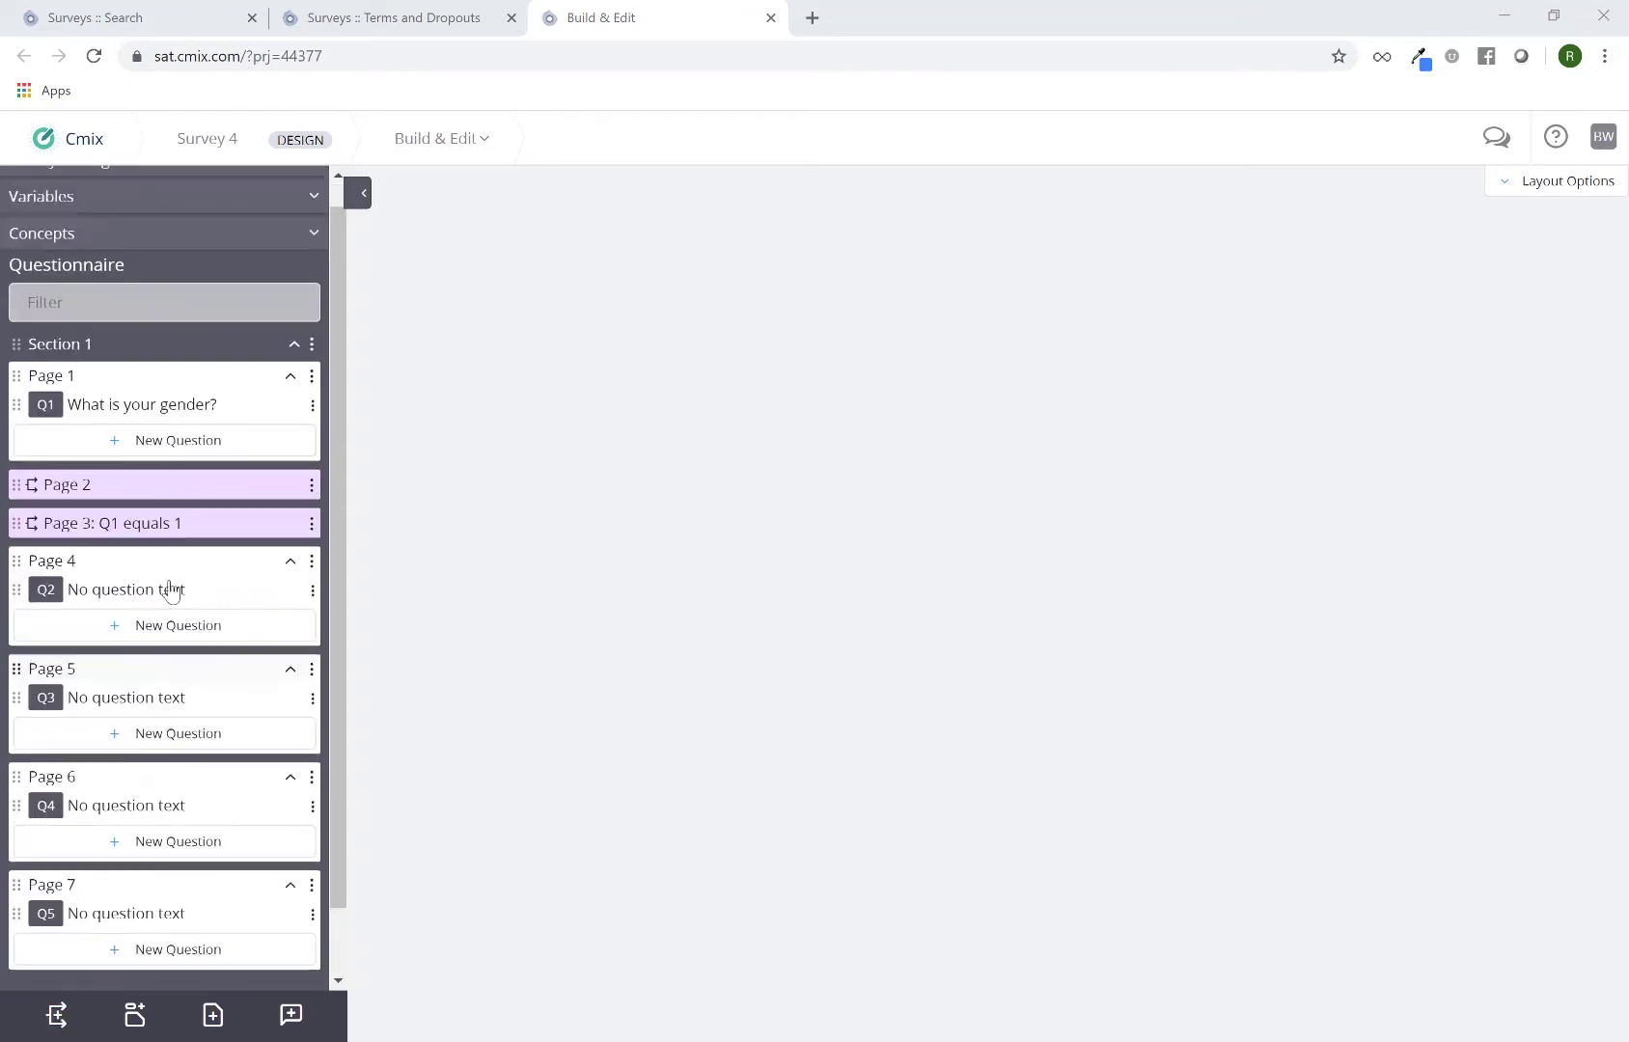
scroll(170, 591, up, 1)
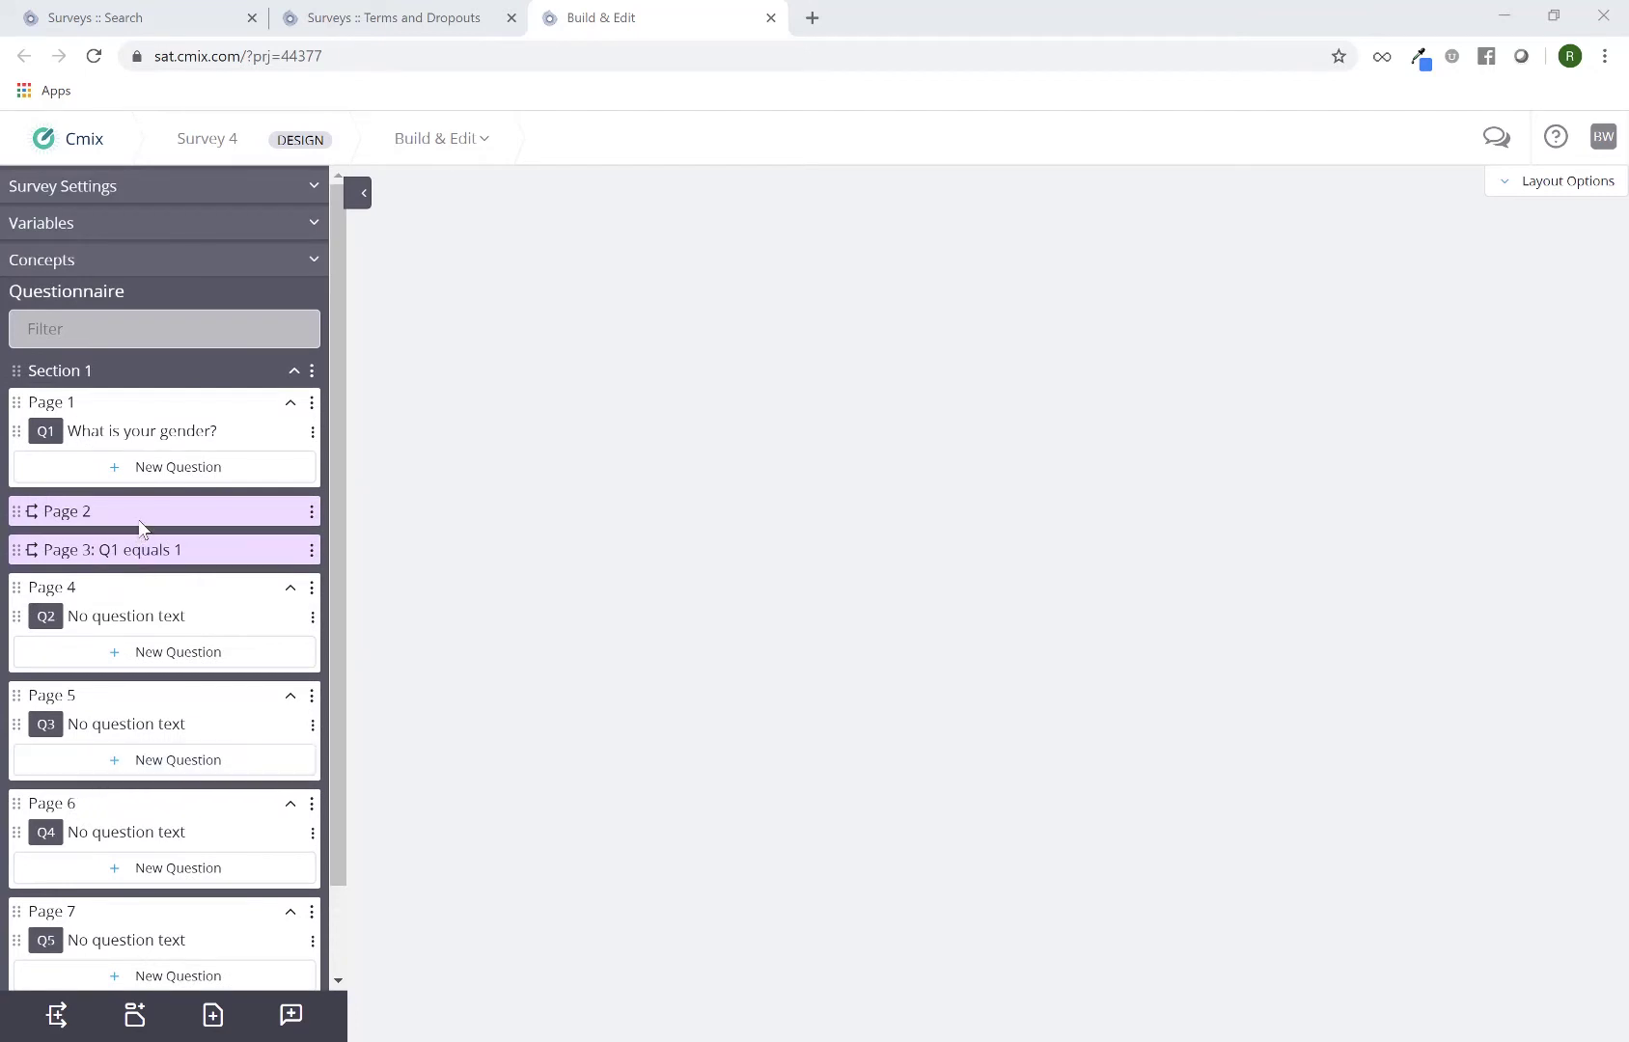
scroll(172, 745, down, 1)
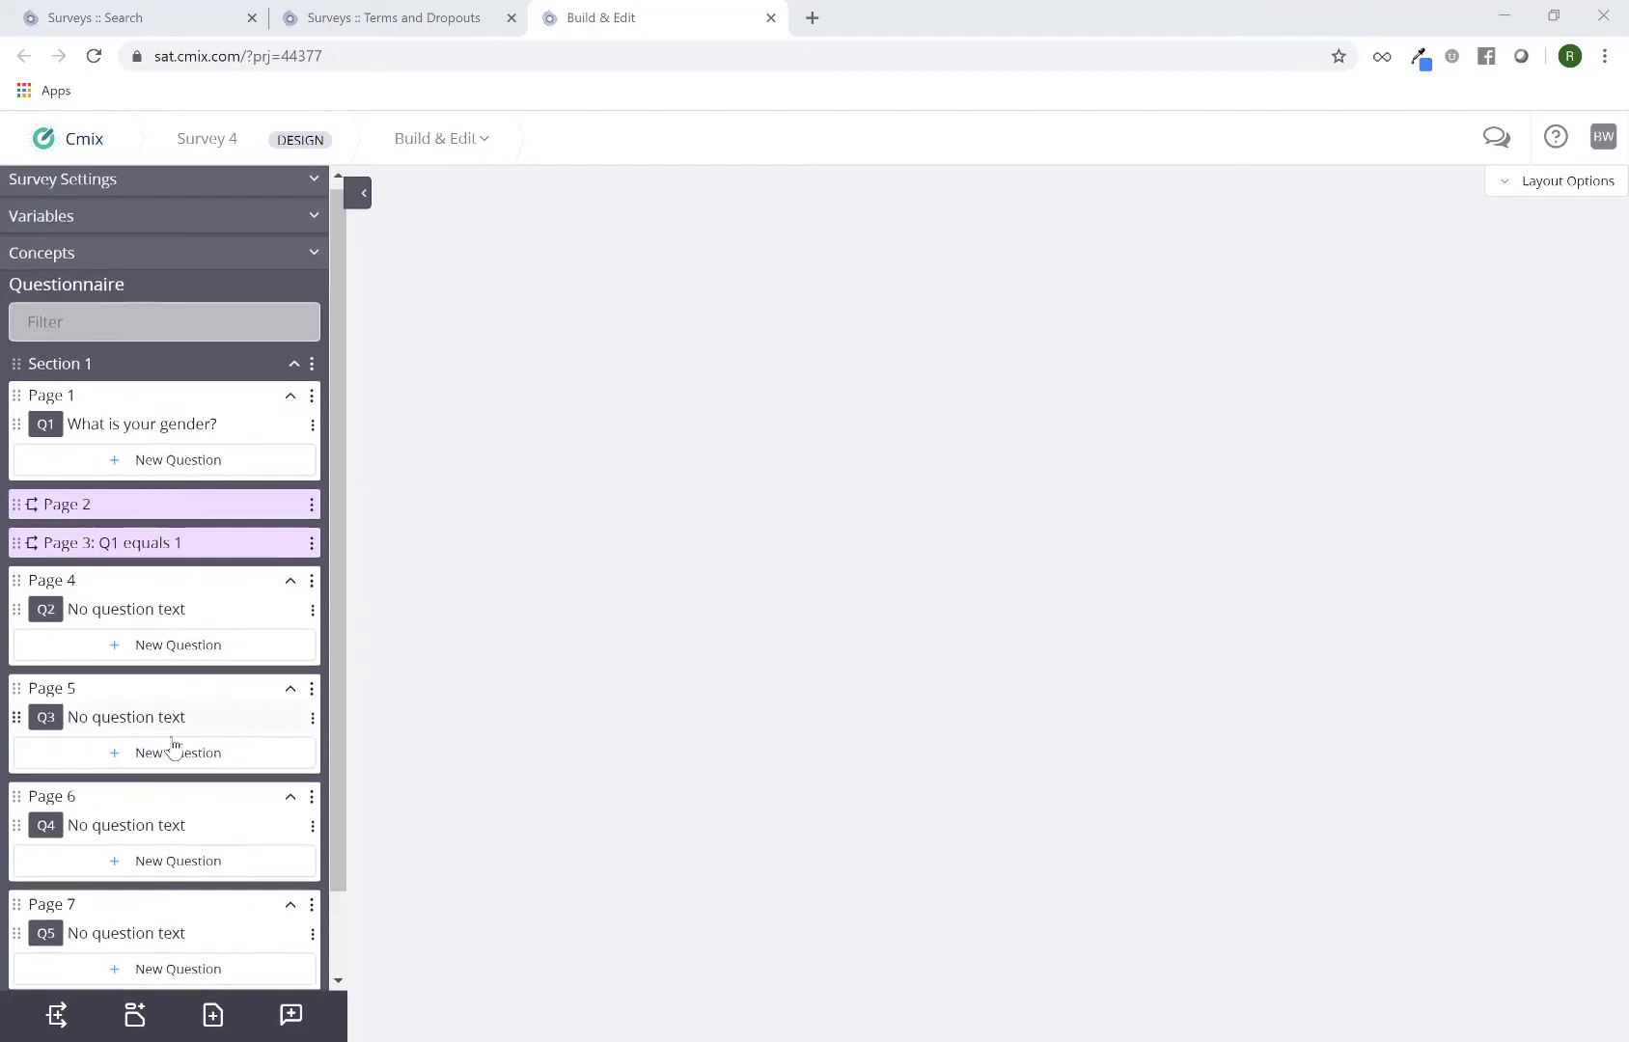
scroll(172, 745, down, 2)
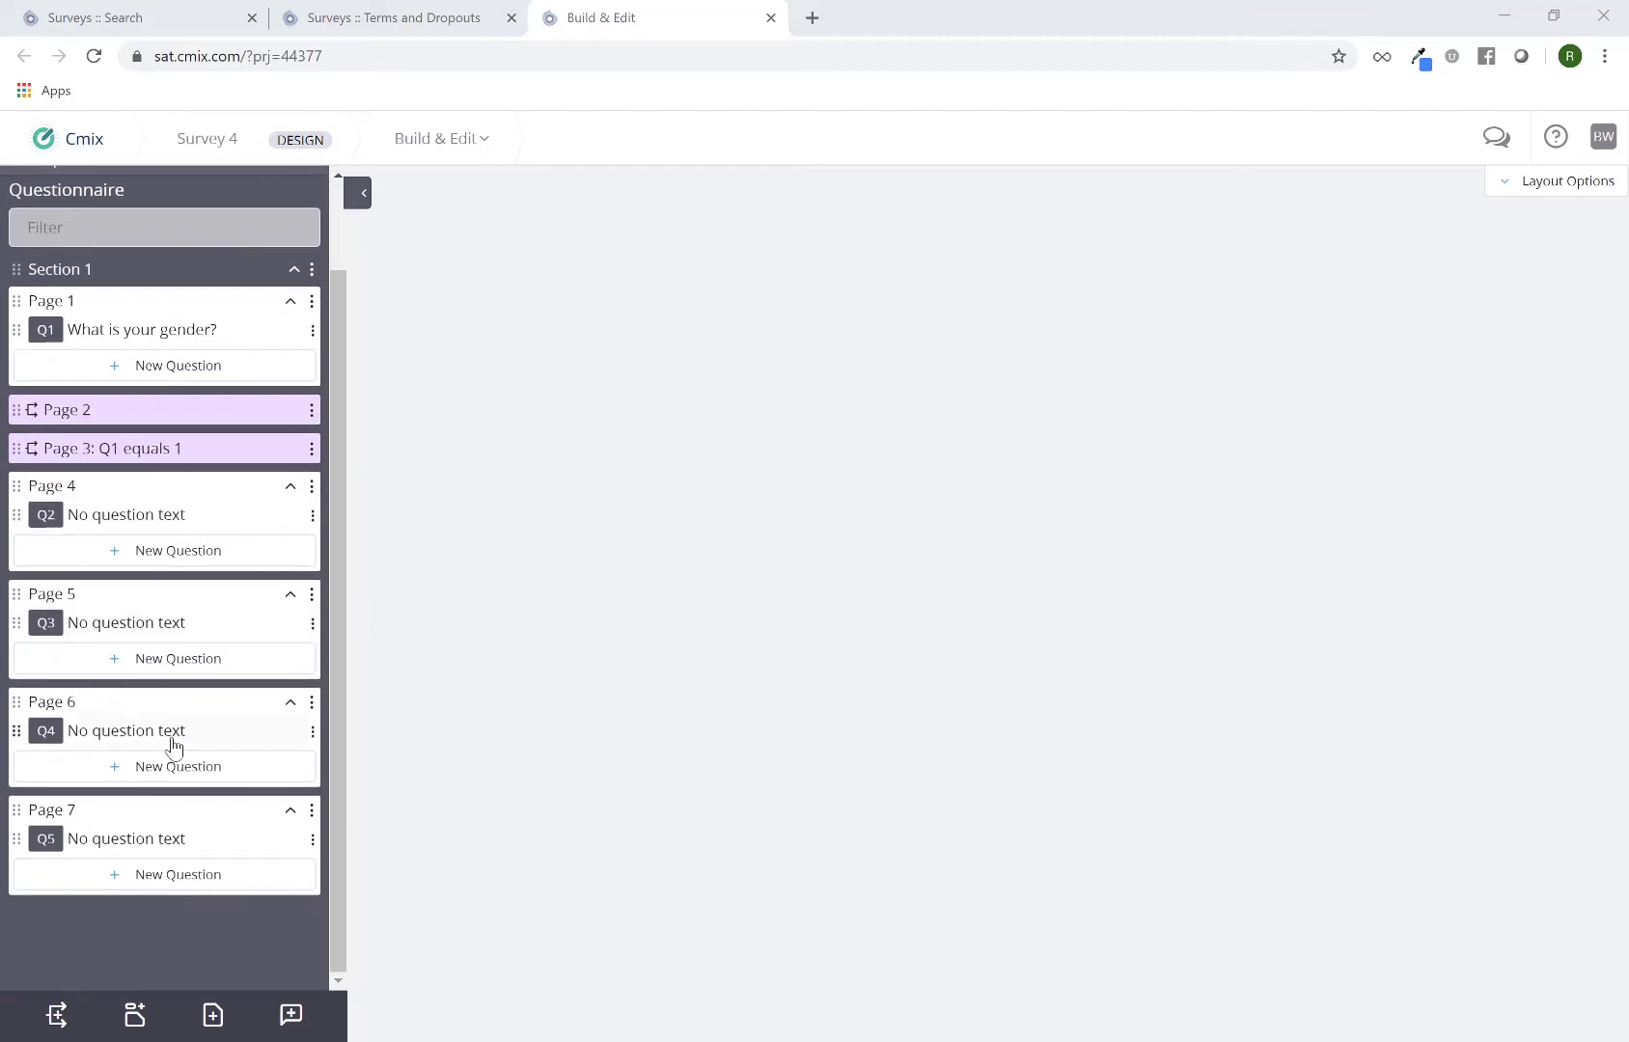
Step: Add a Logic Block page to the questionnaire, placed after Page 1 of Section 1
click(58, 1016)
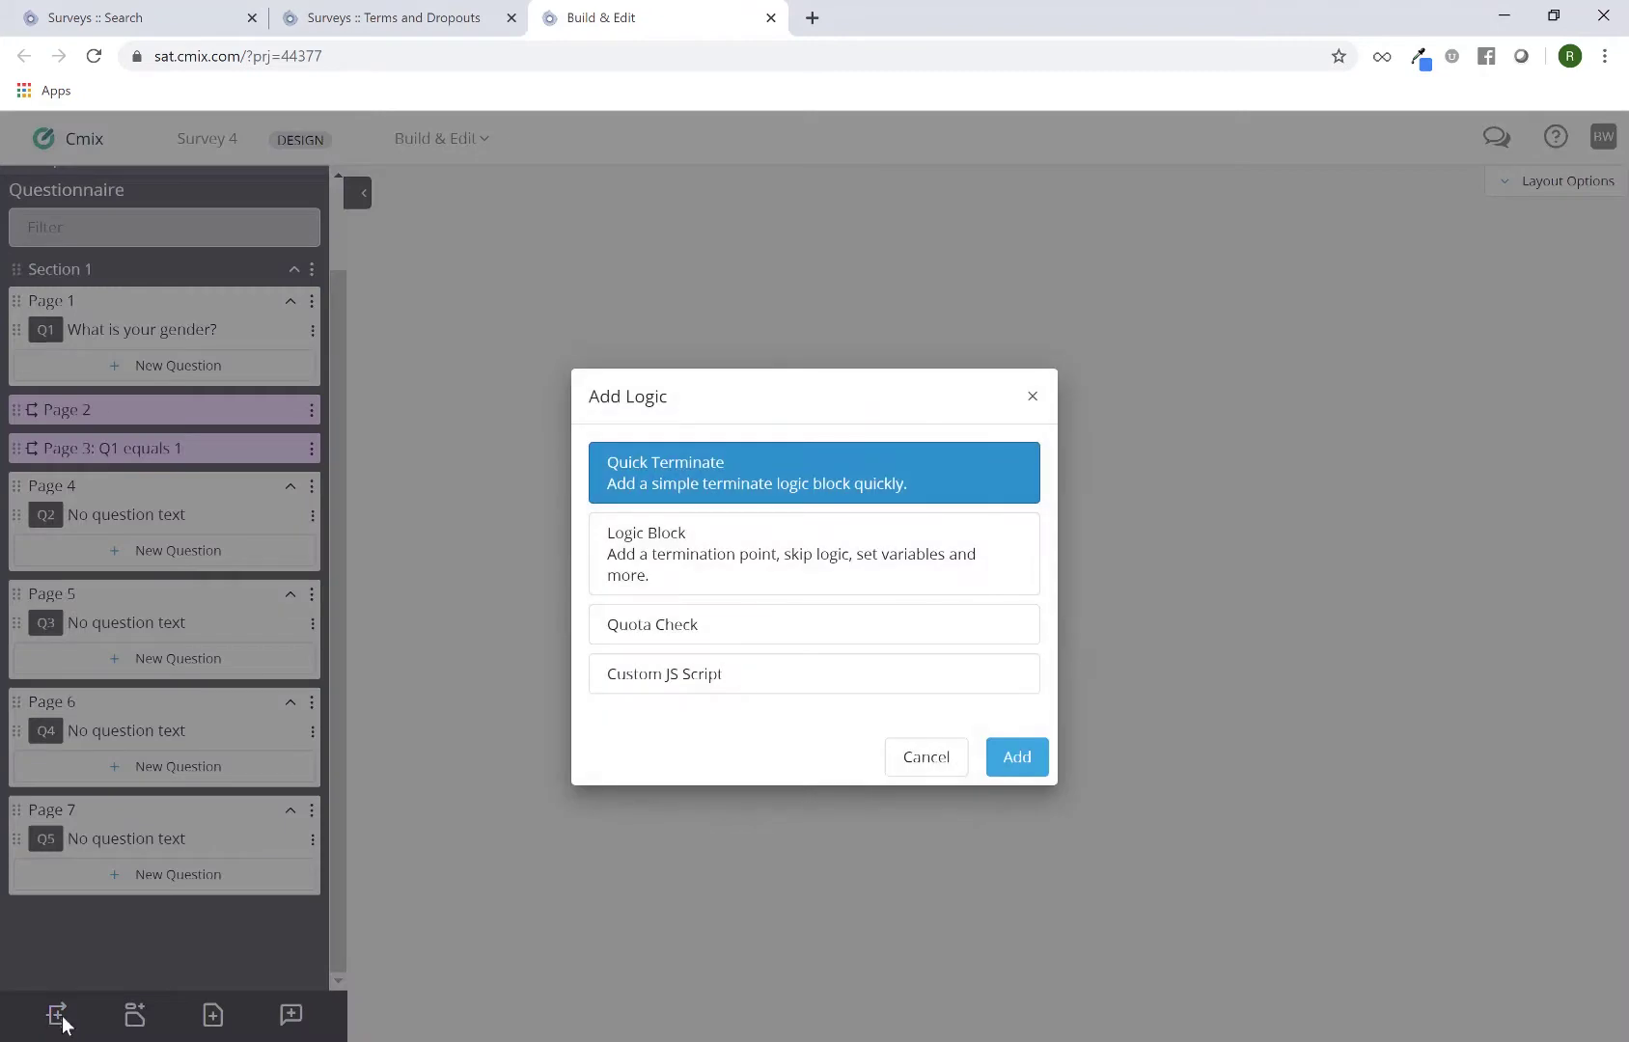
click(662, 558)
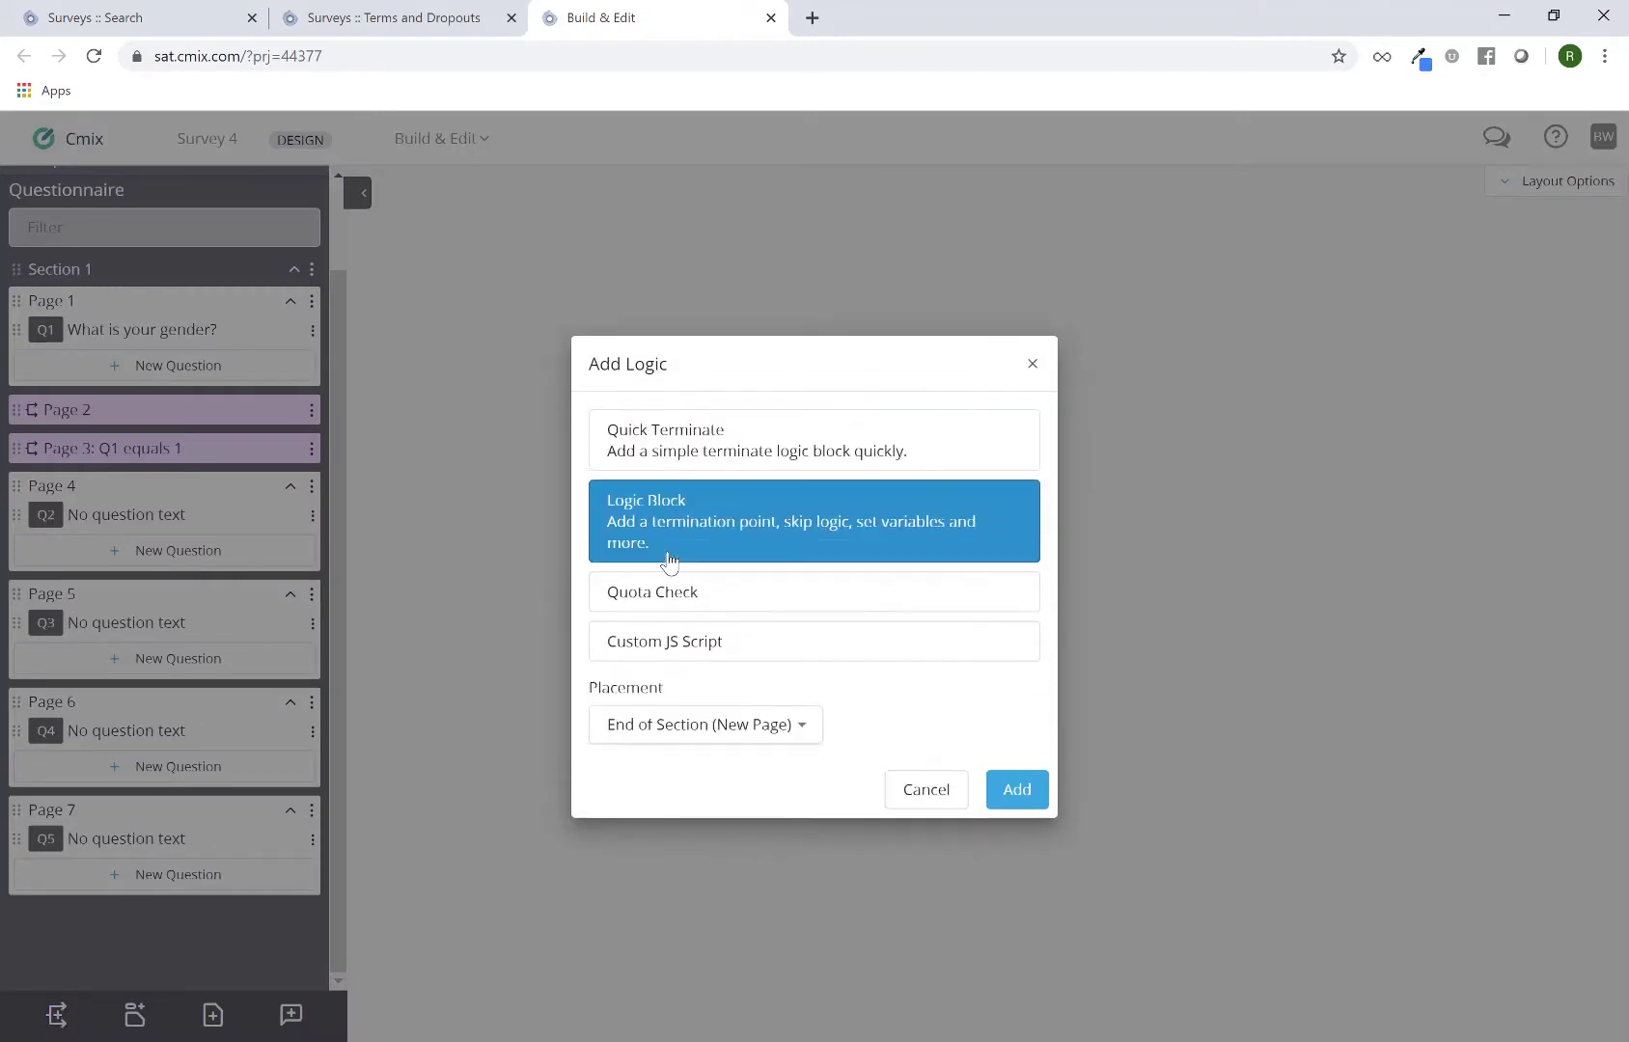
click(666, 726)
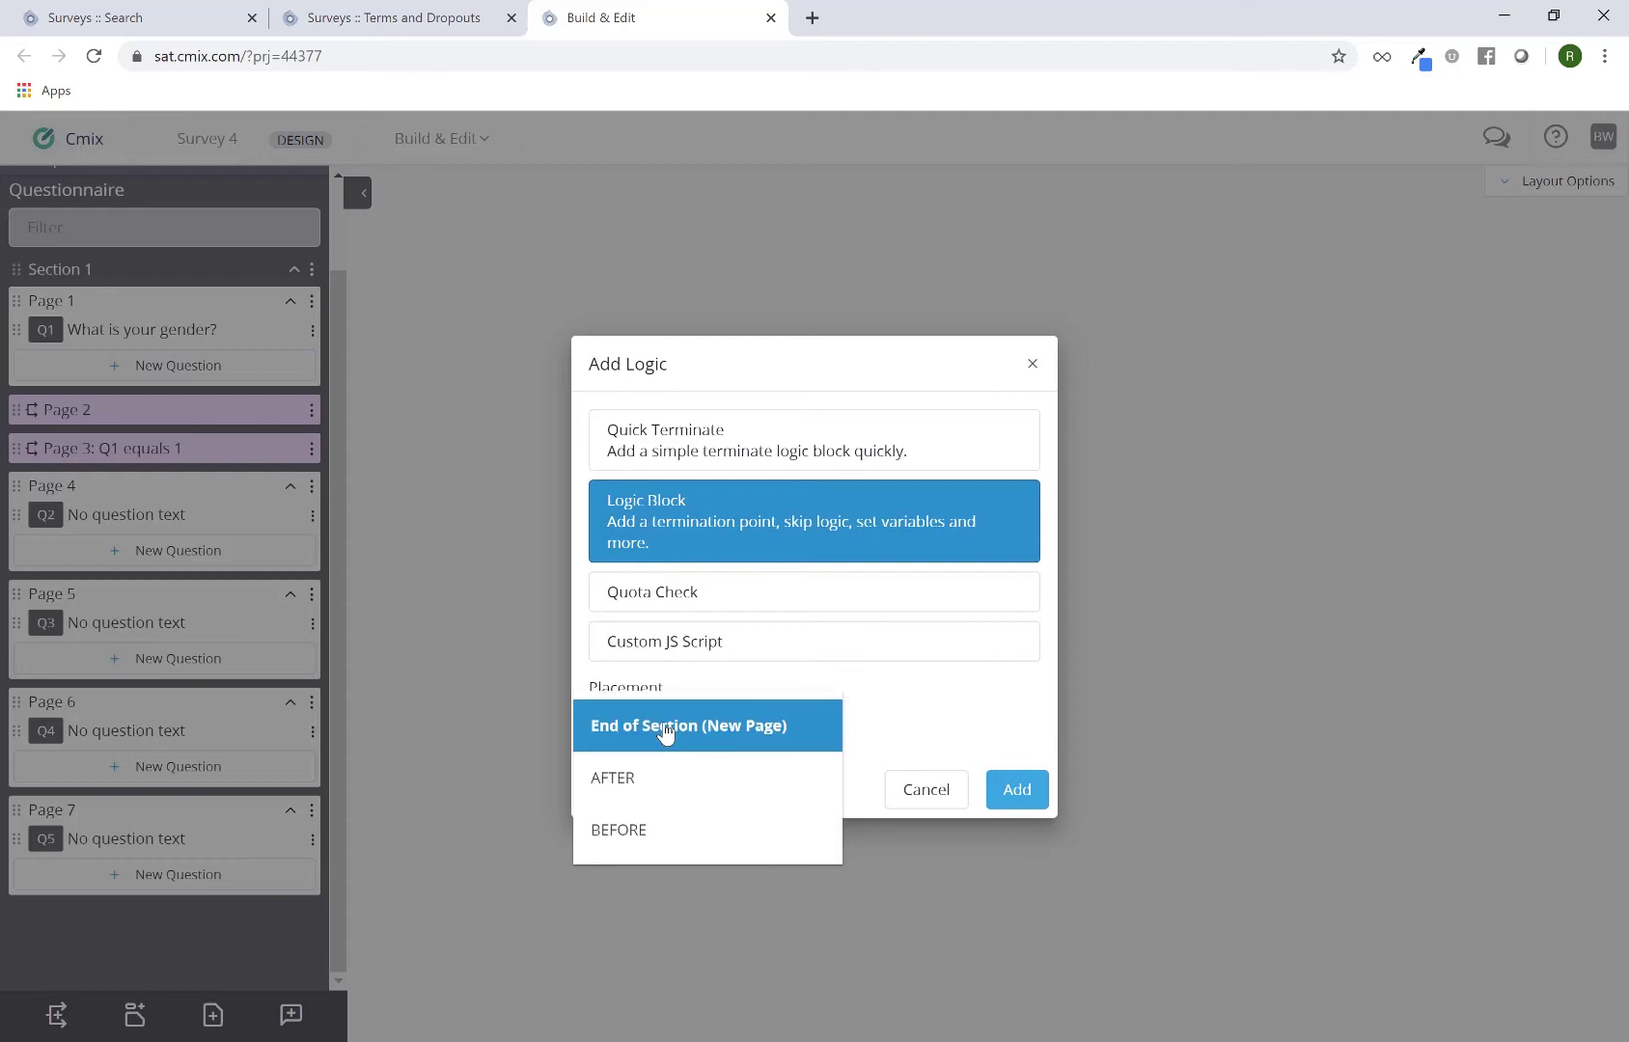
click(645, 777)
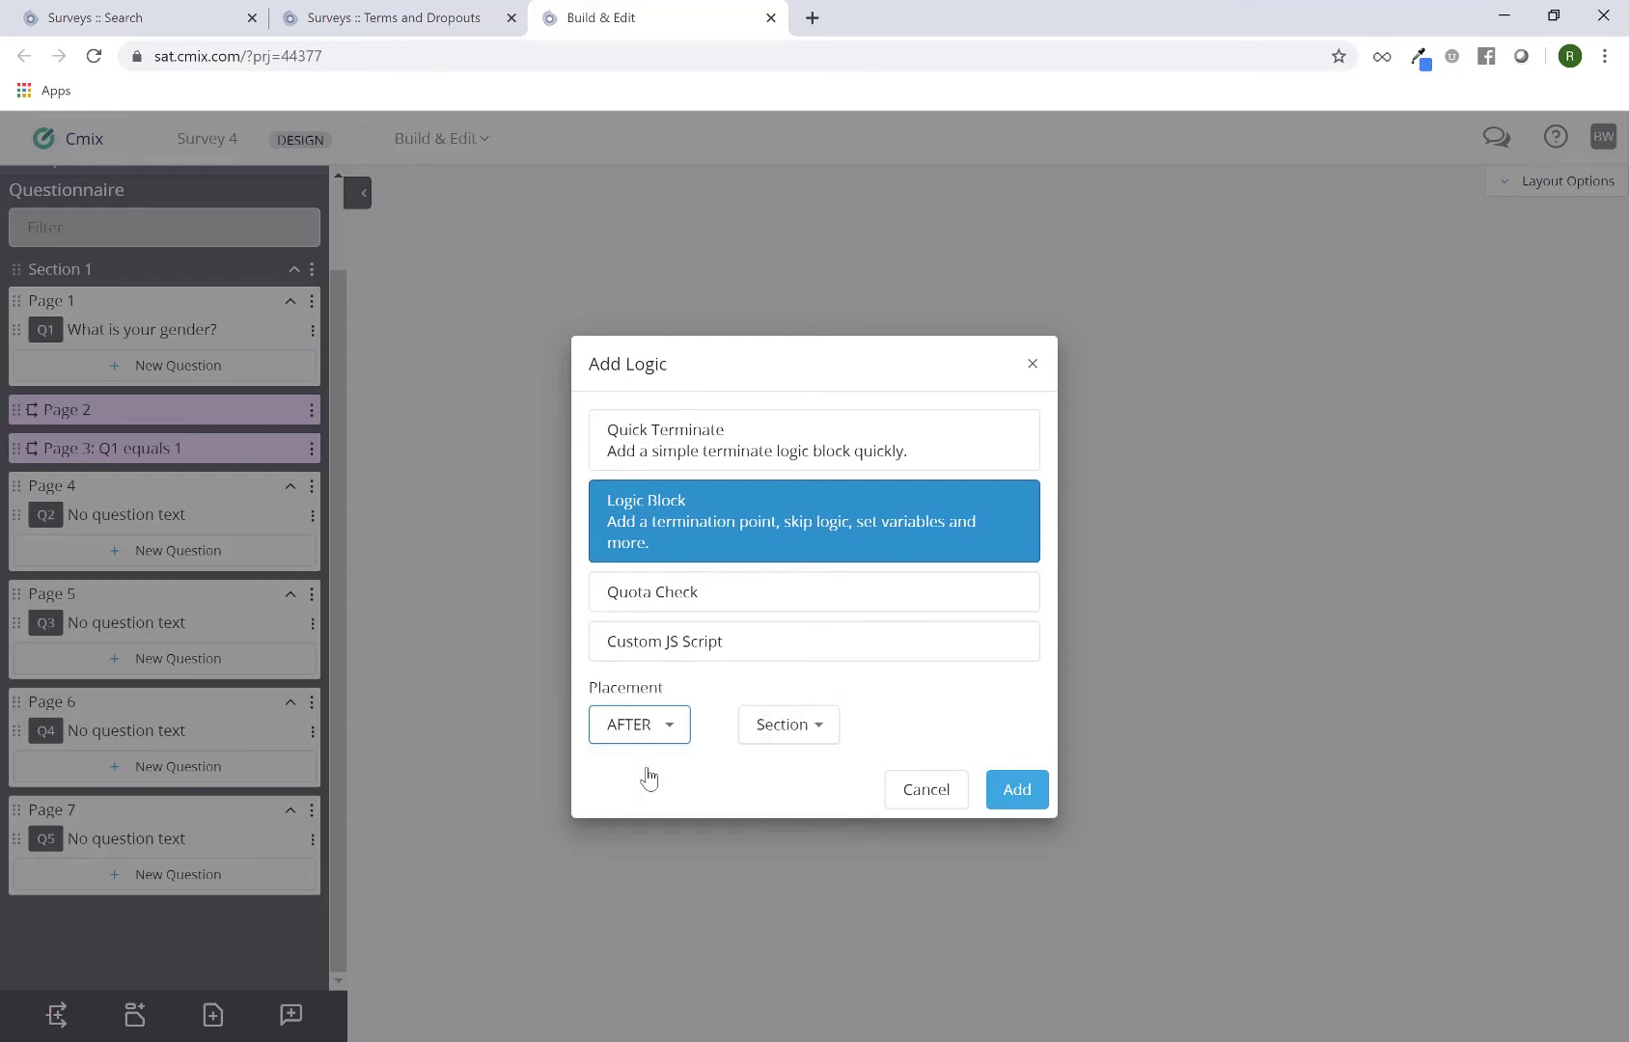
click(770, 737)
click(786, 739)
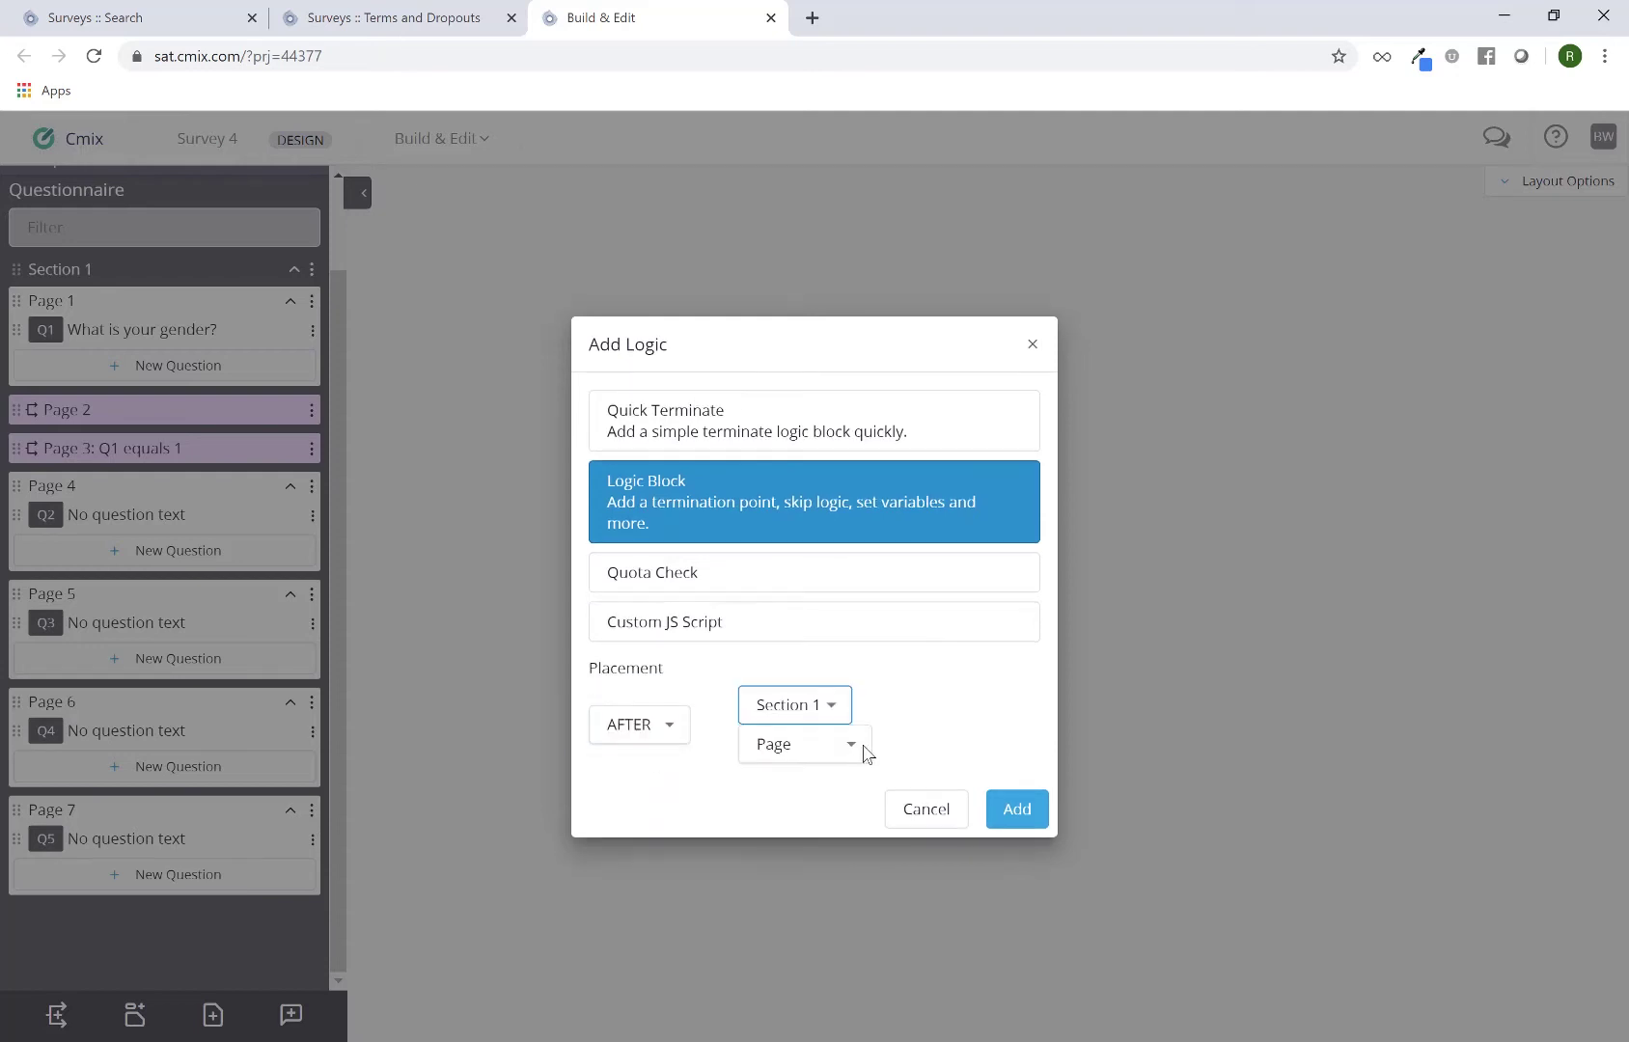
click(786, 753)
click(786, 751)
click(1015, 817)
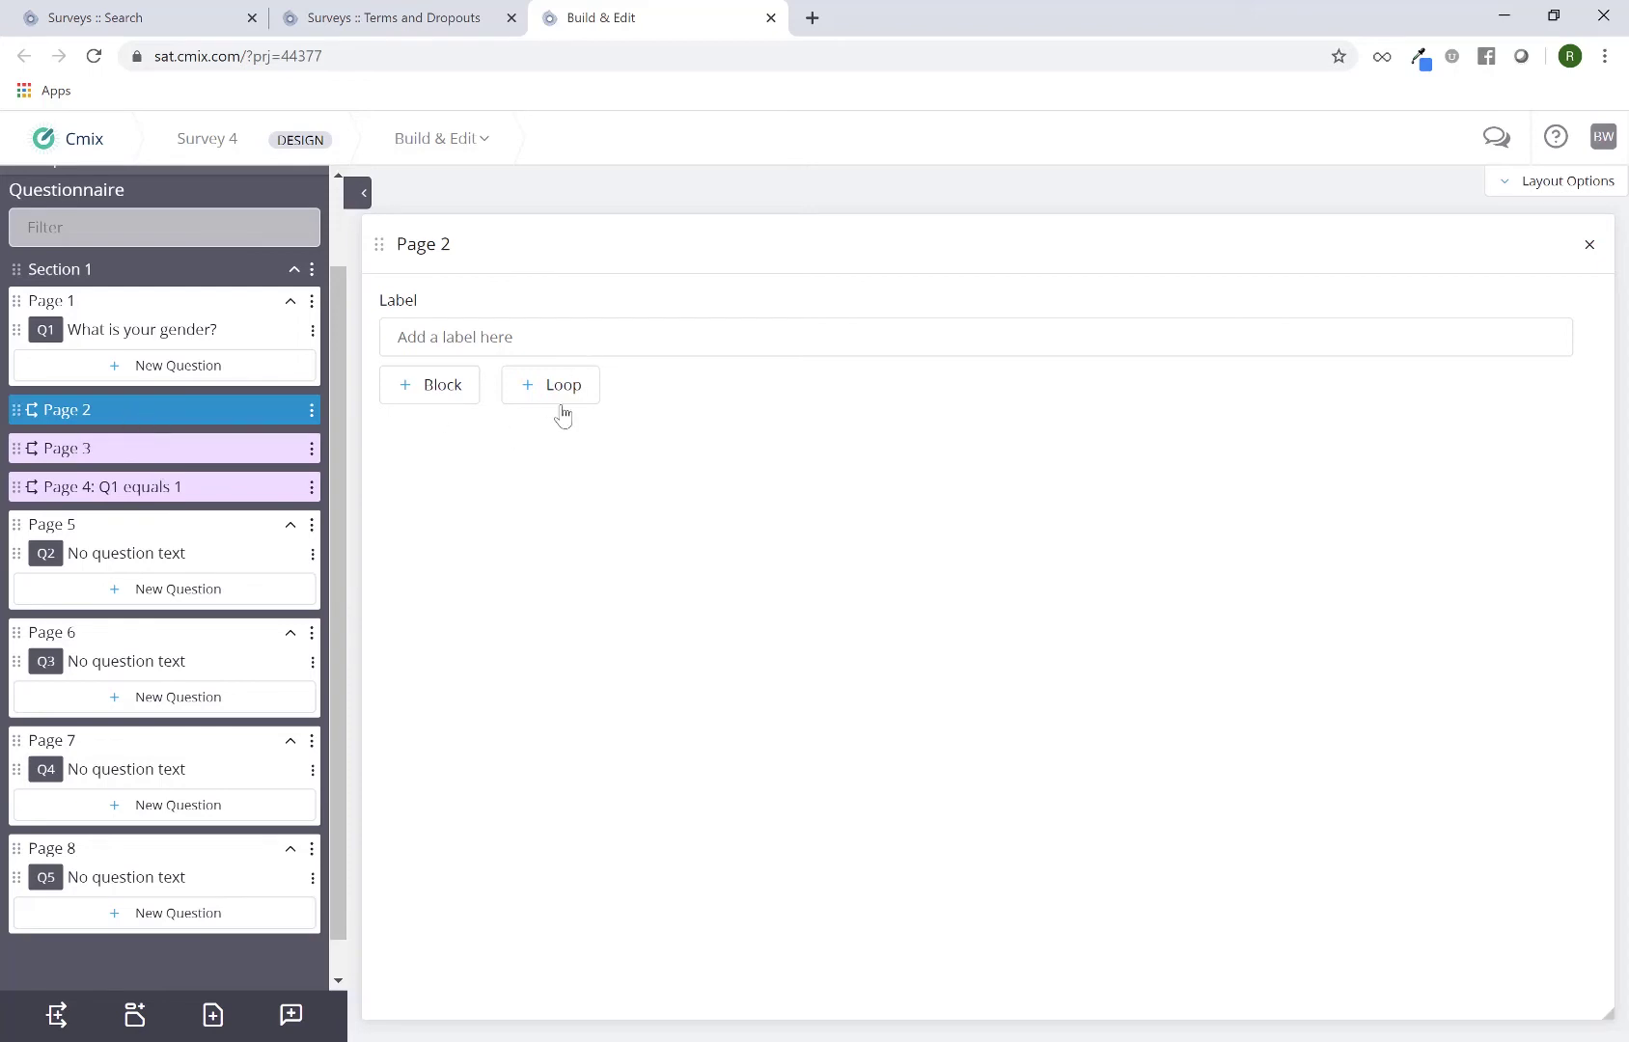
Step: Add a block to the new logic page and set its actions to run Only If a condition is met
click(450, 409)
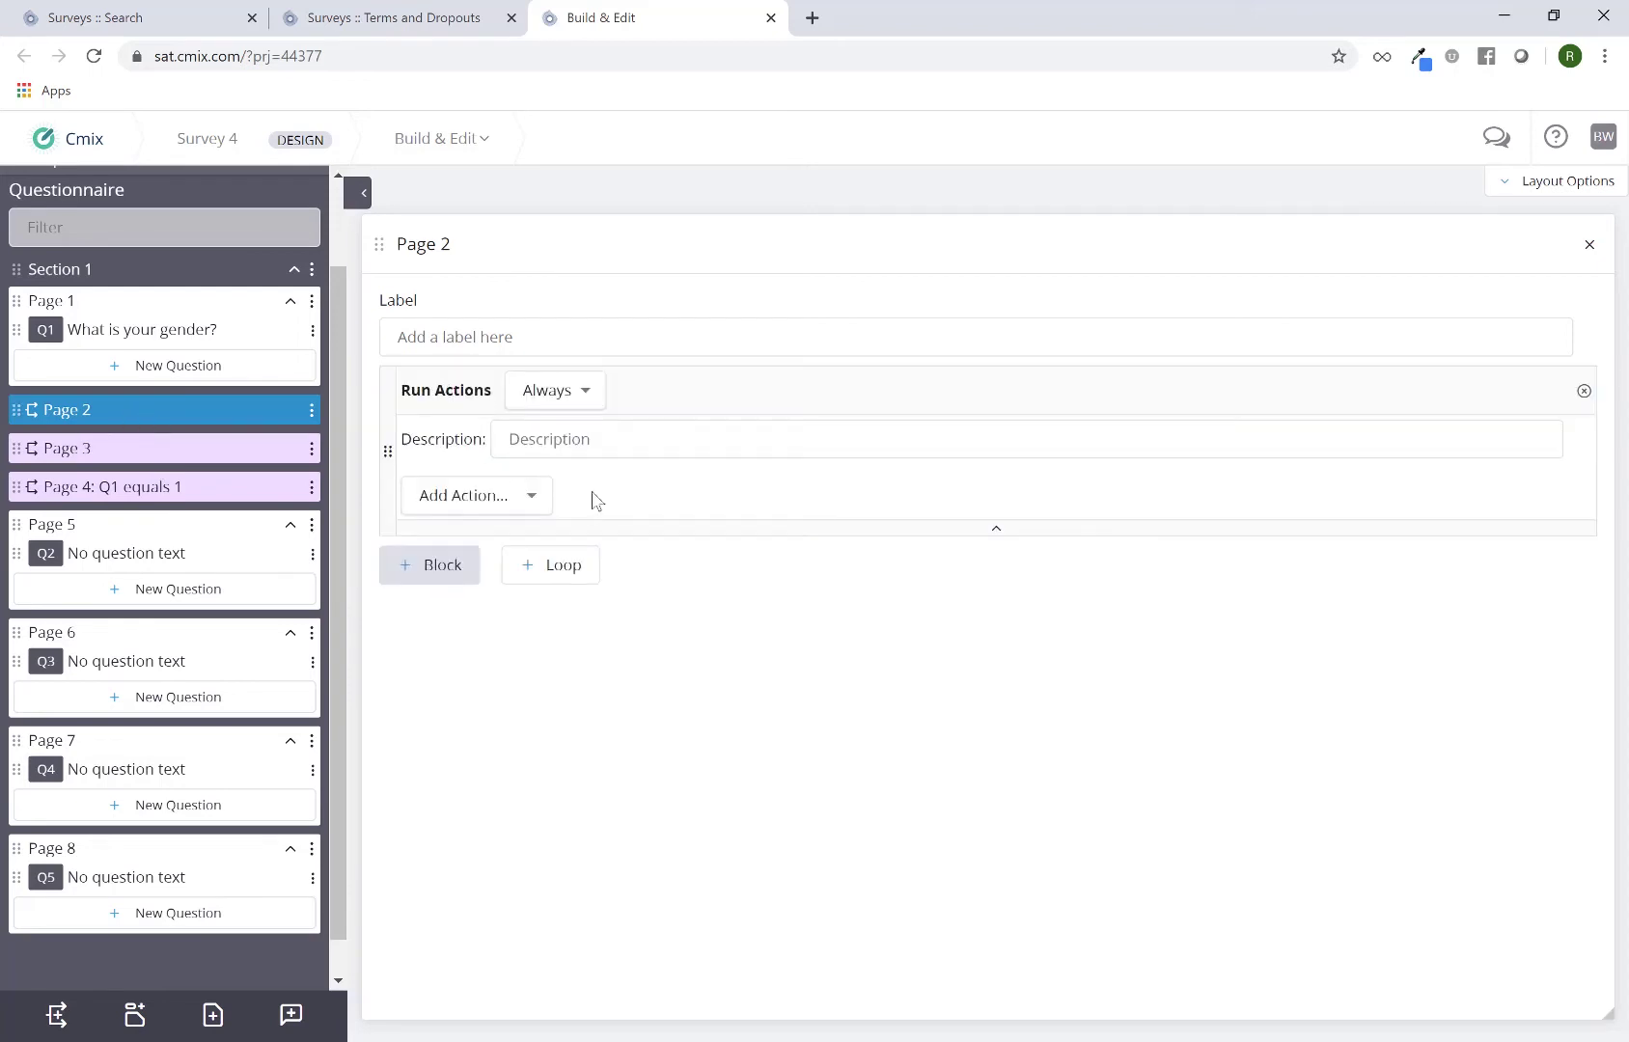
click(558, 405)
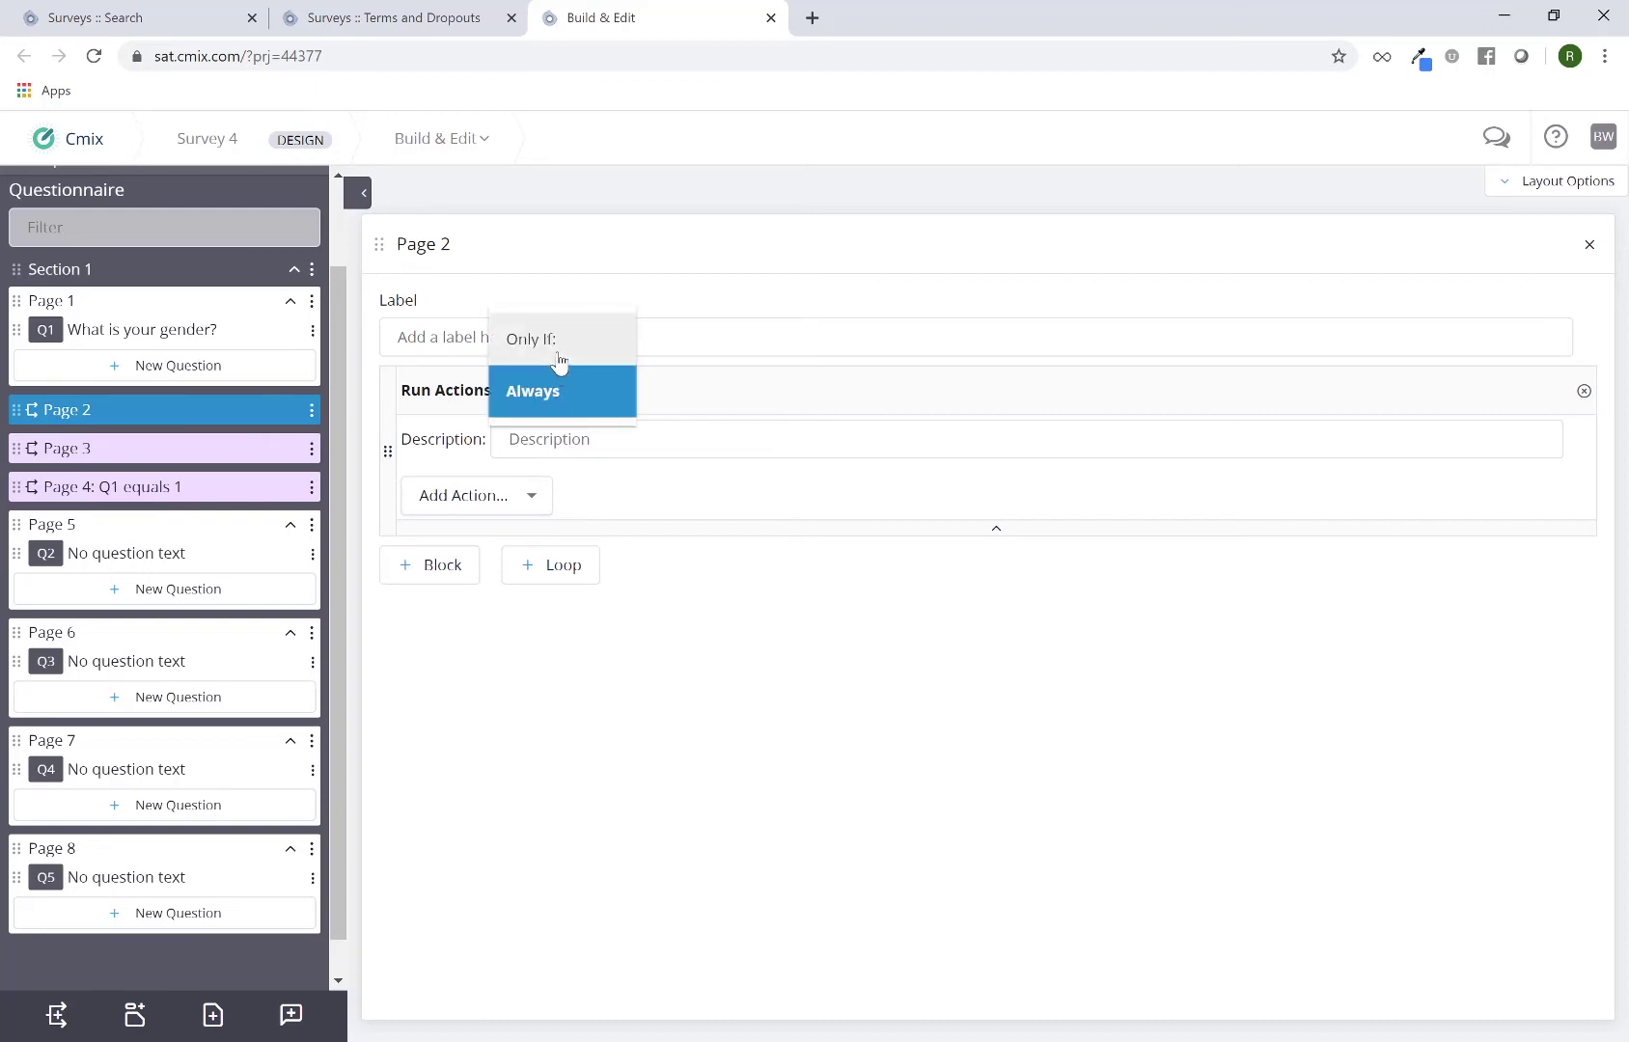
click(558, 347)
click(709, 398)
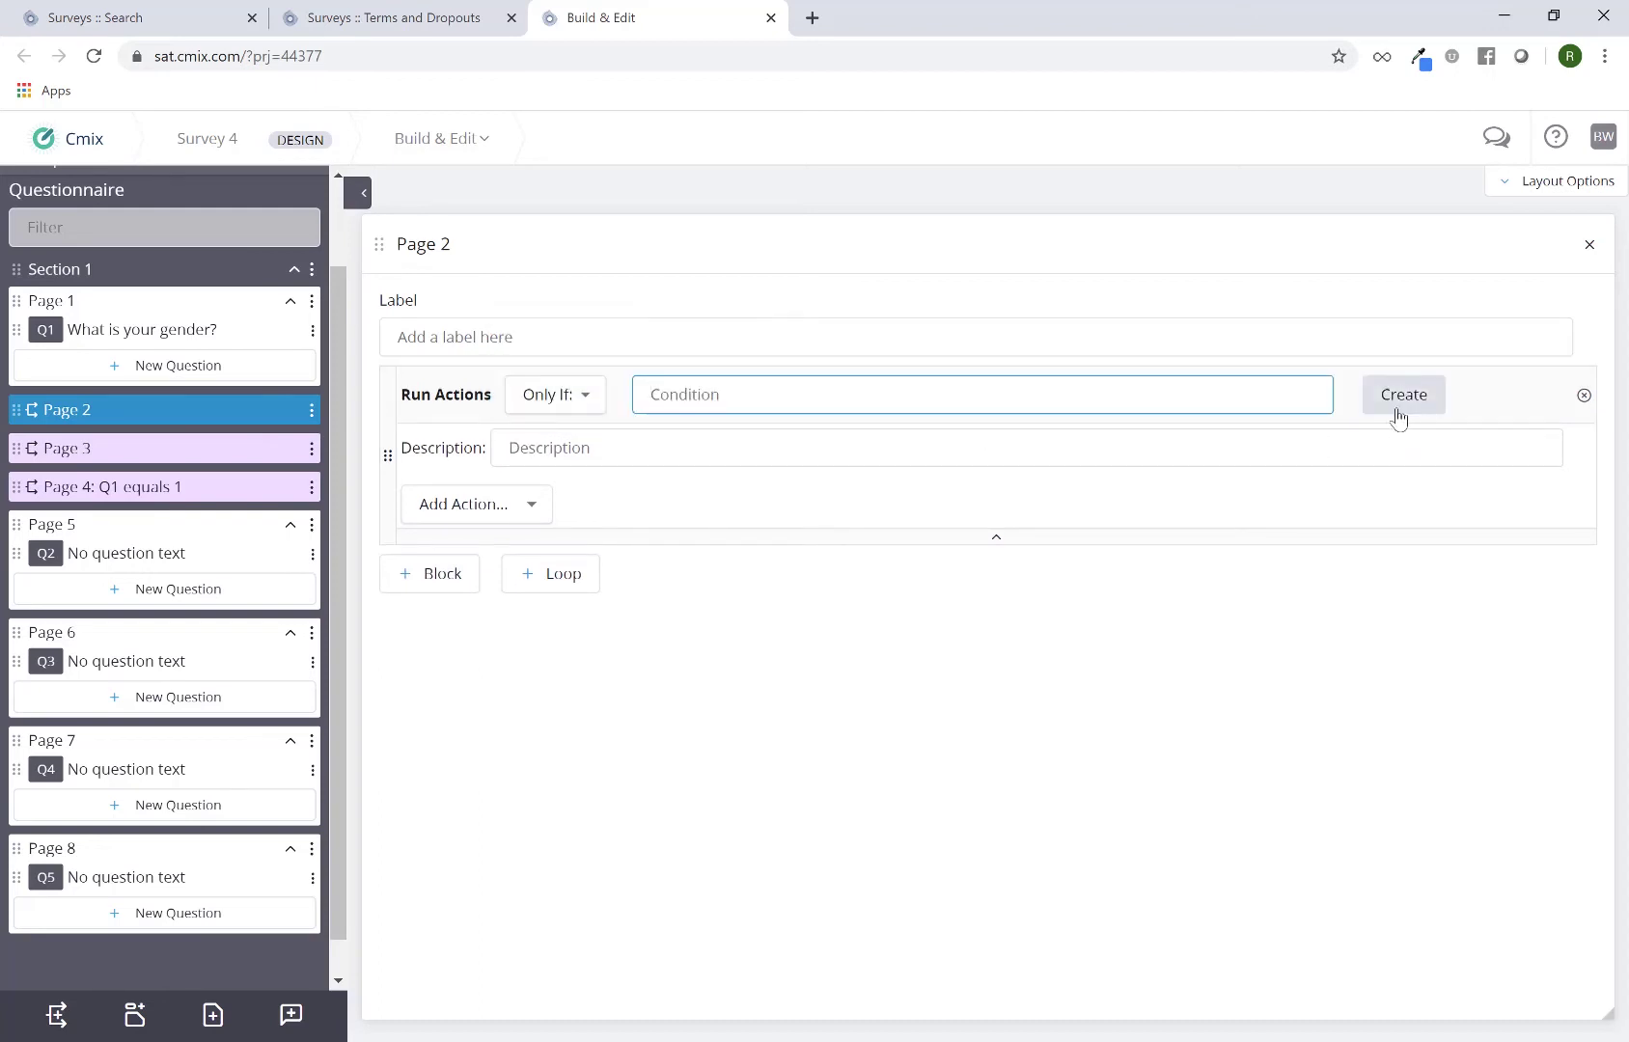
Step: Build and save the block's condition with the standard formula: Q1 Equals response 1. Male
click(1399, 413)
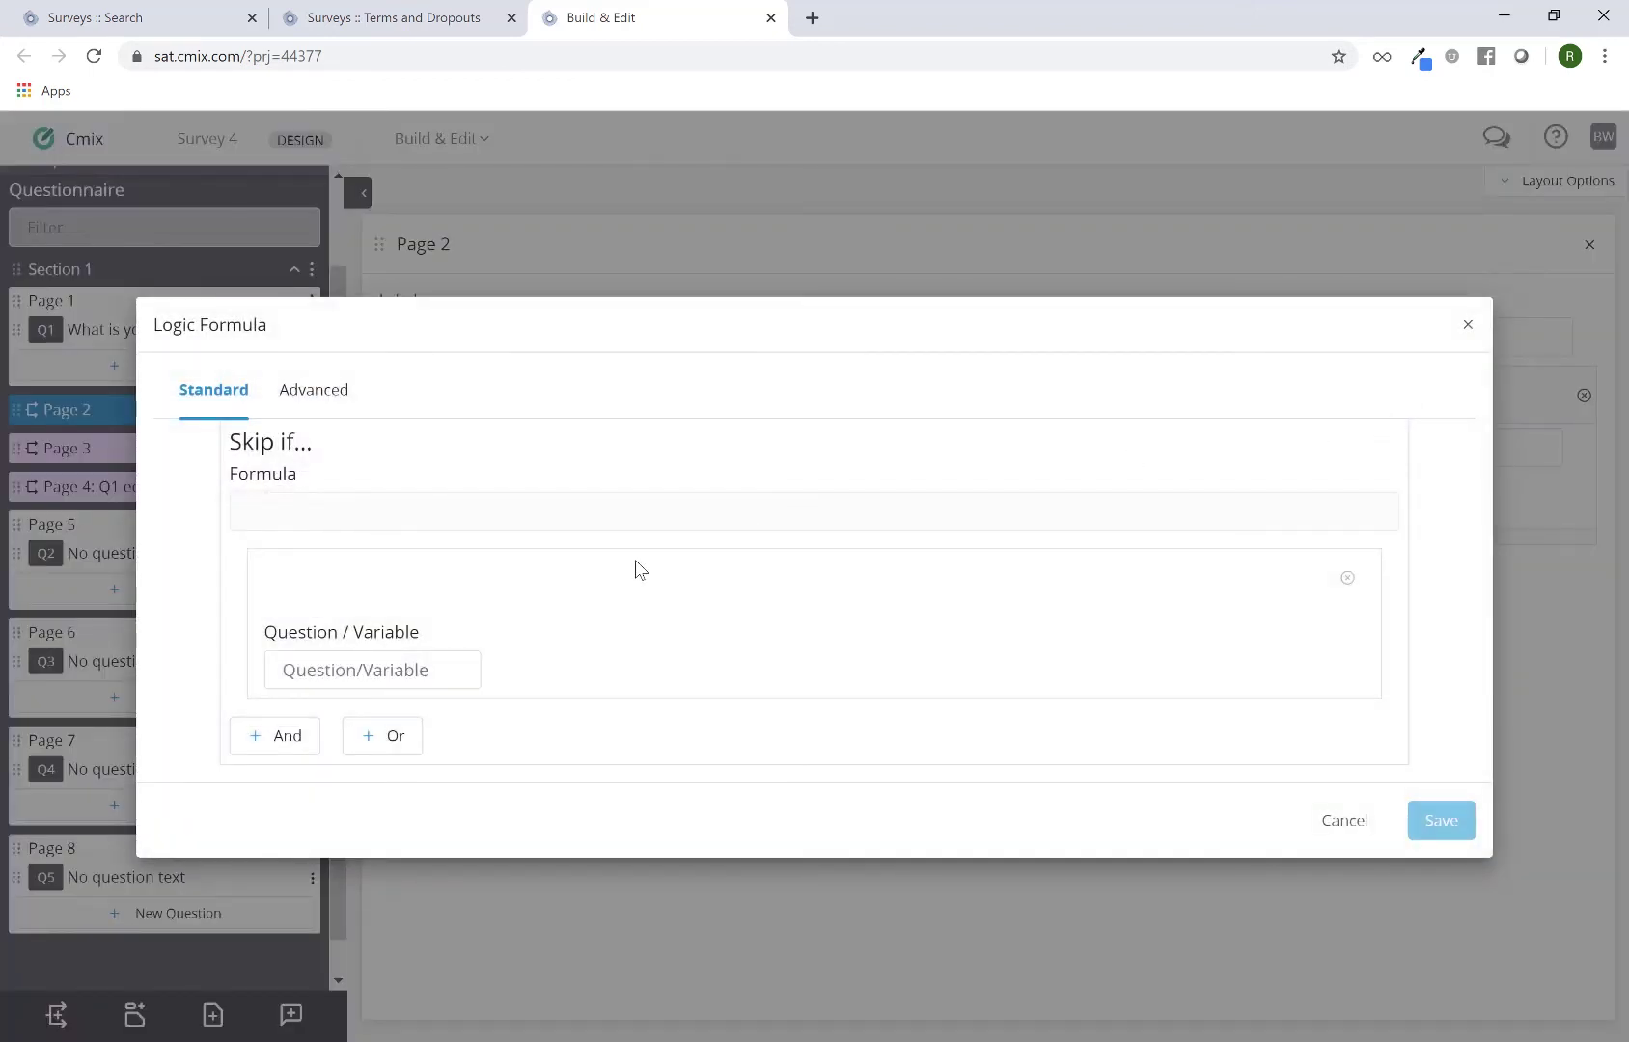
click(421, 664)
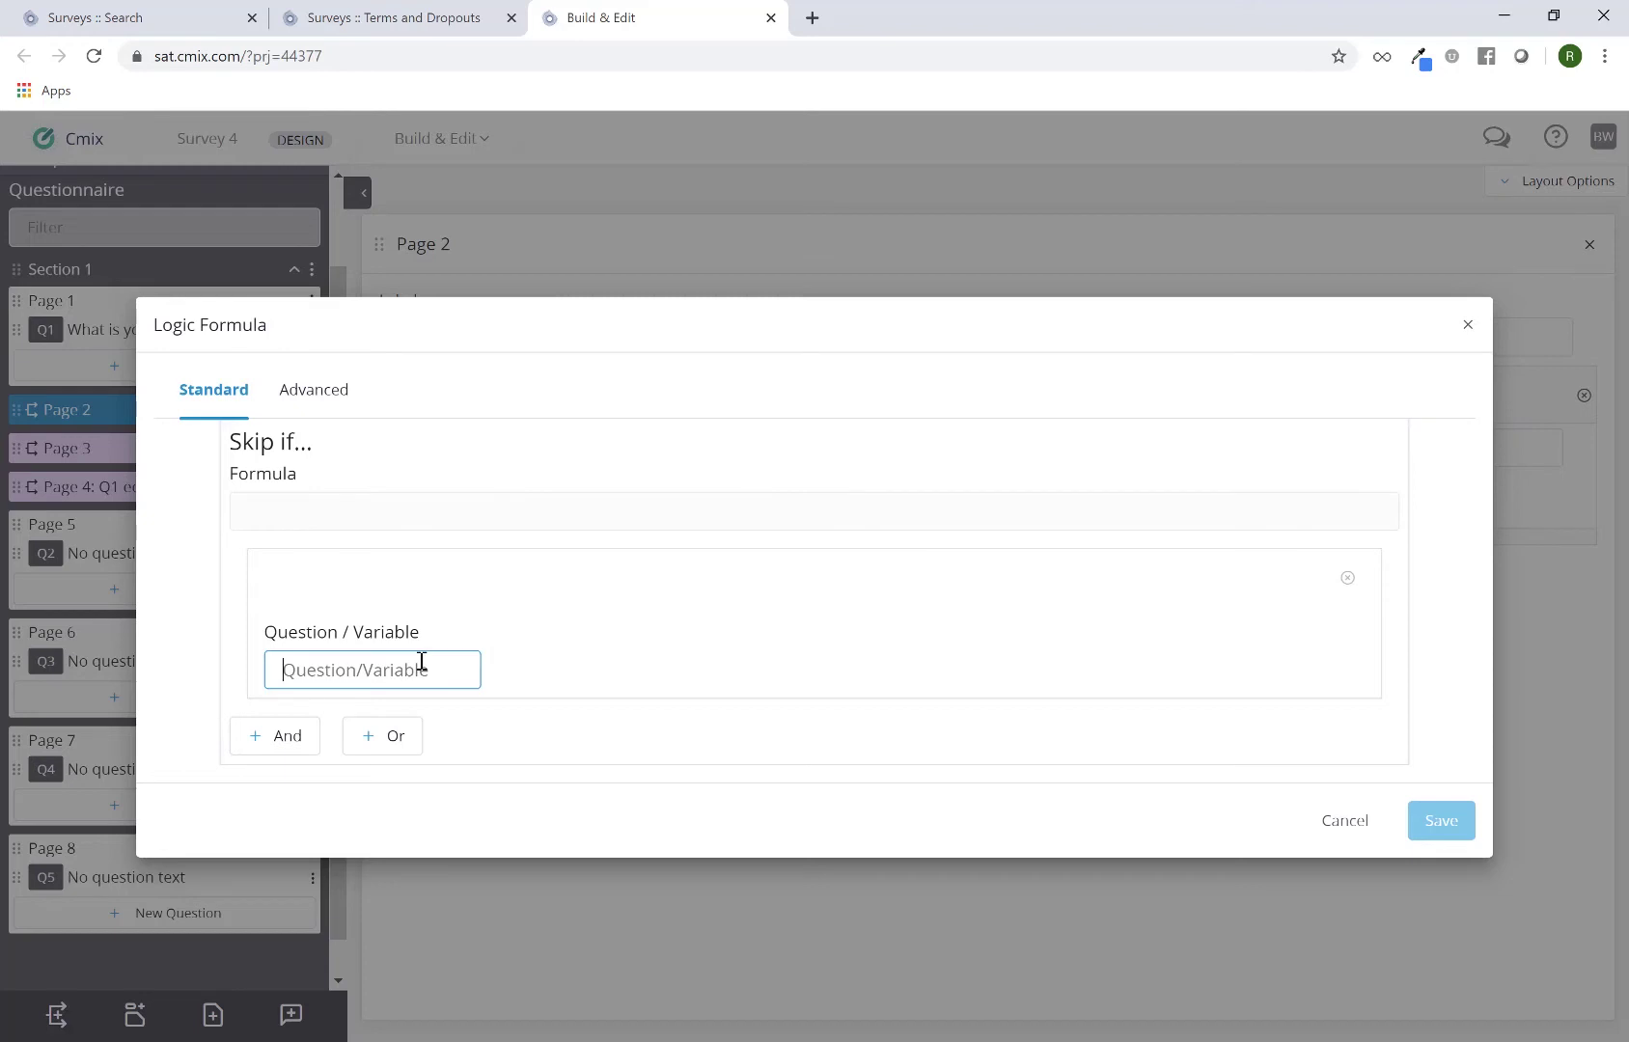
text(q1)
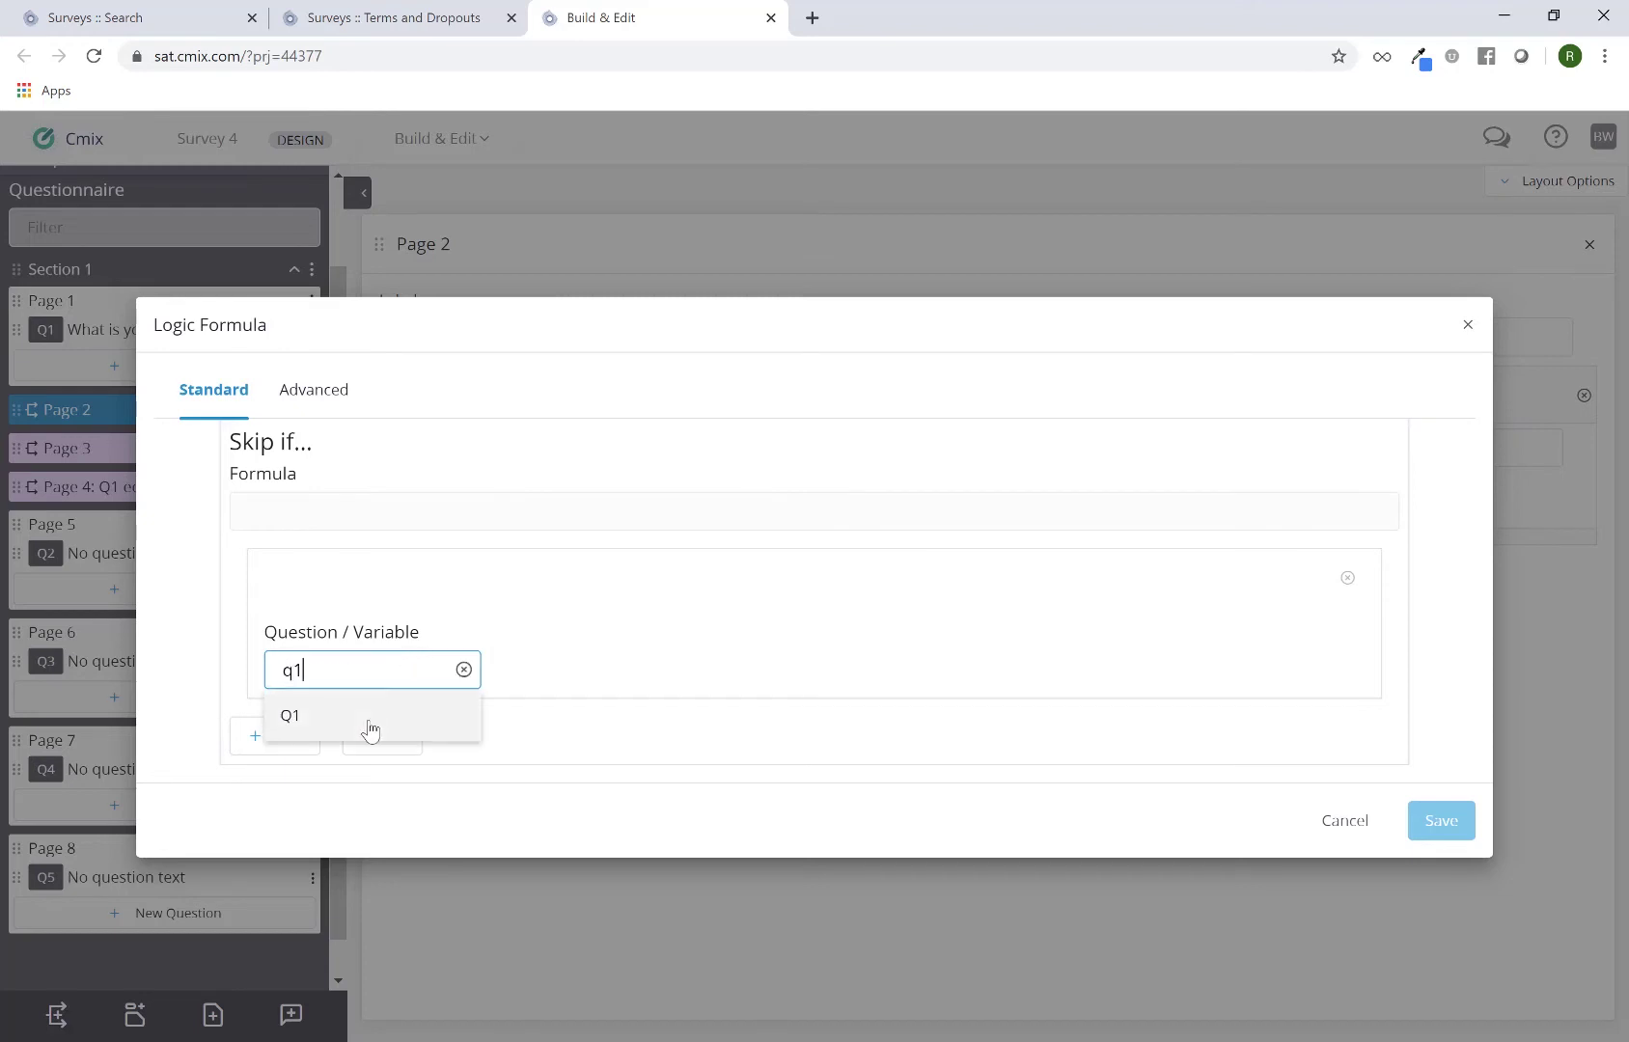
click(371, 731)
click(703, 682)
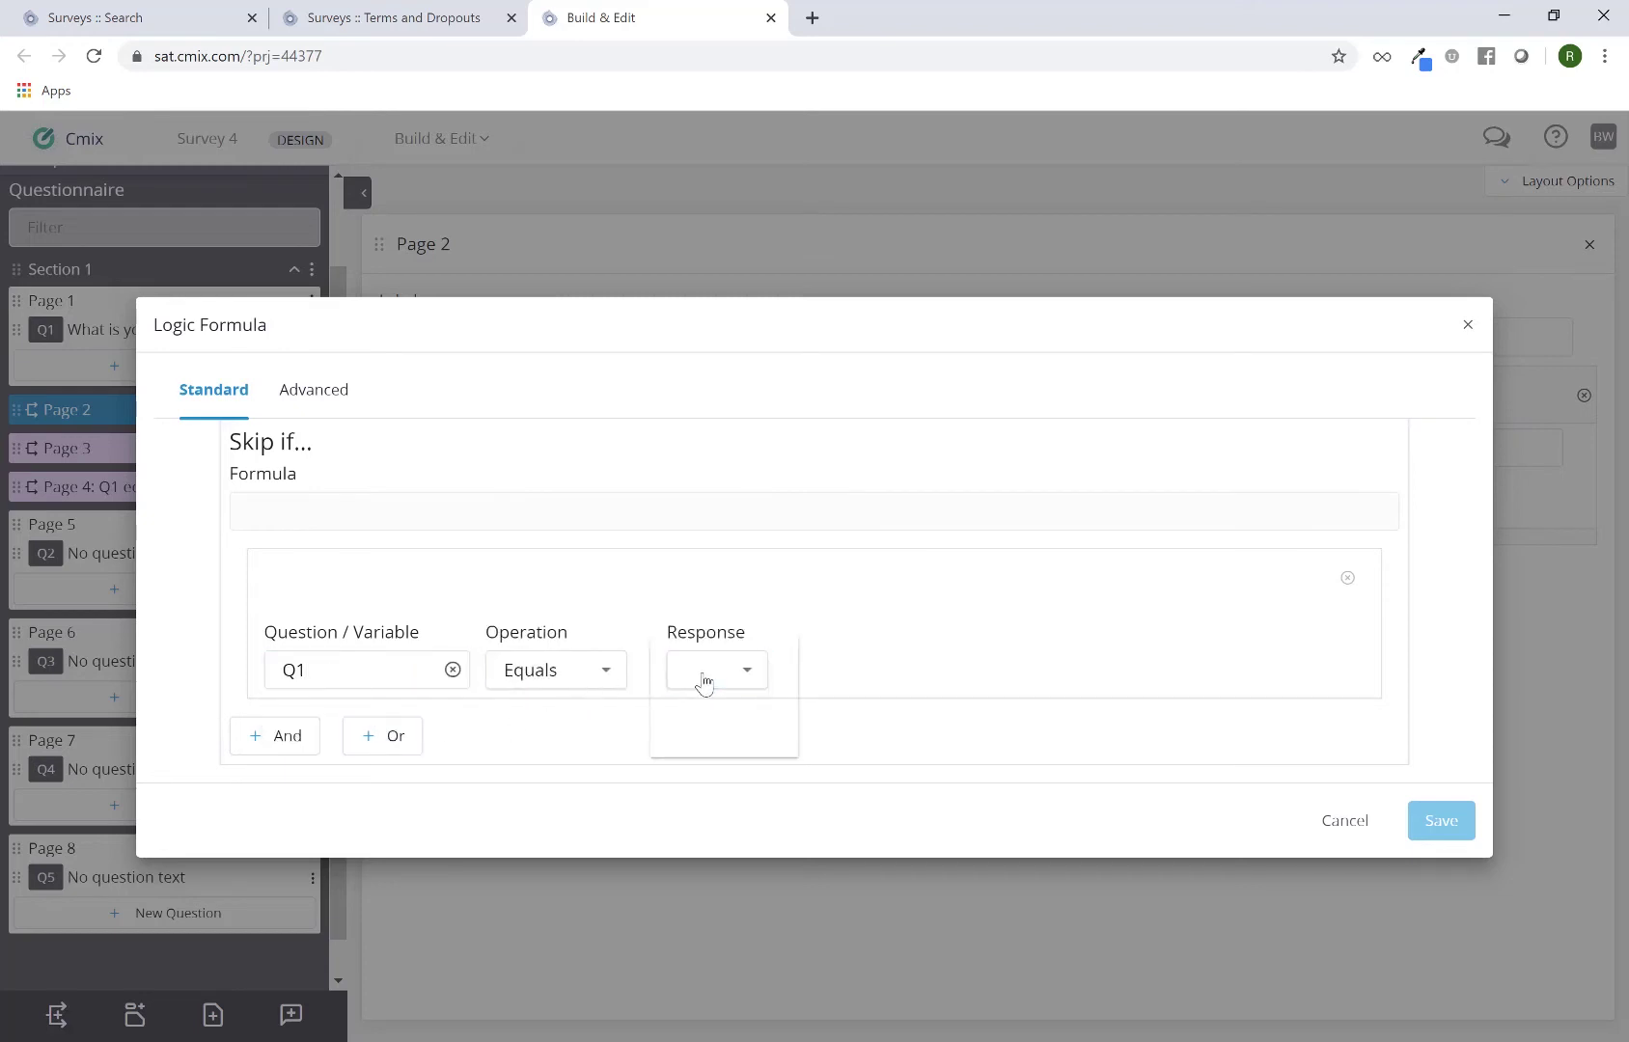
click(702, 670)
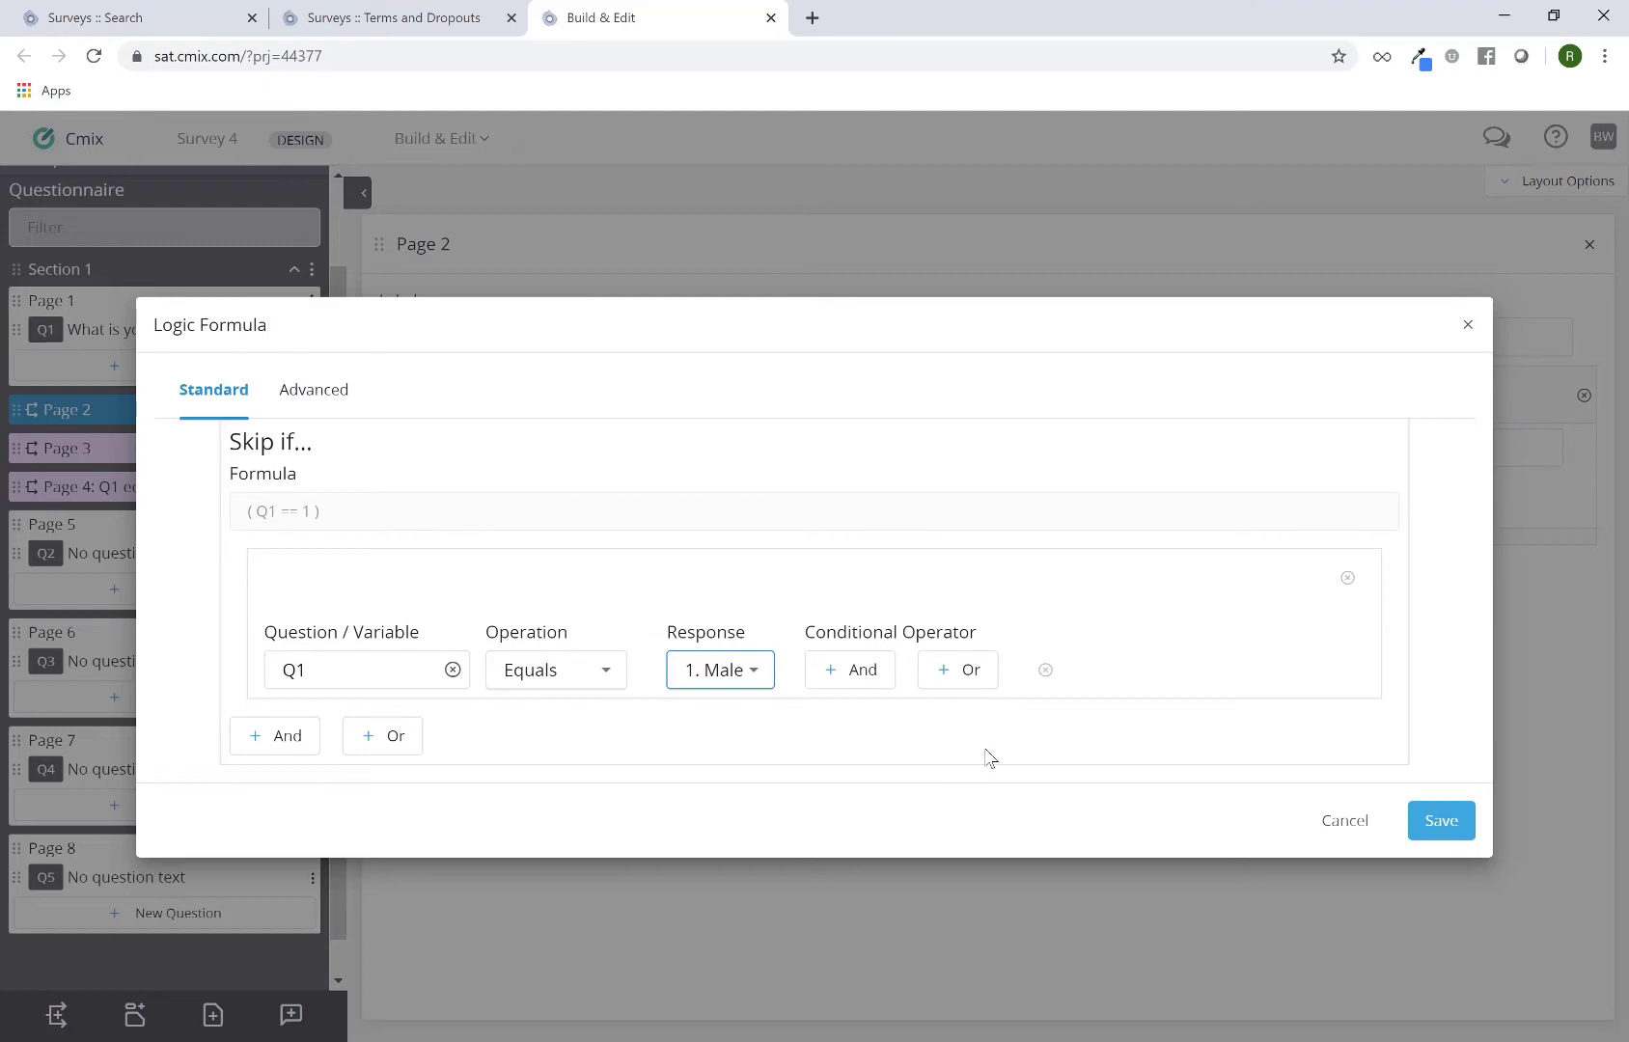
click(1430, 828)
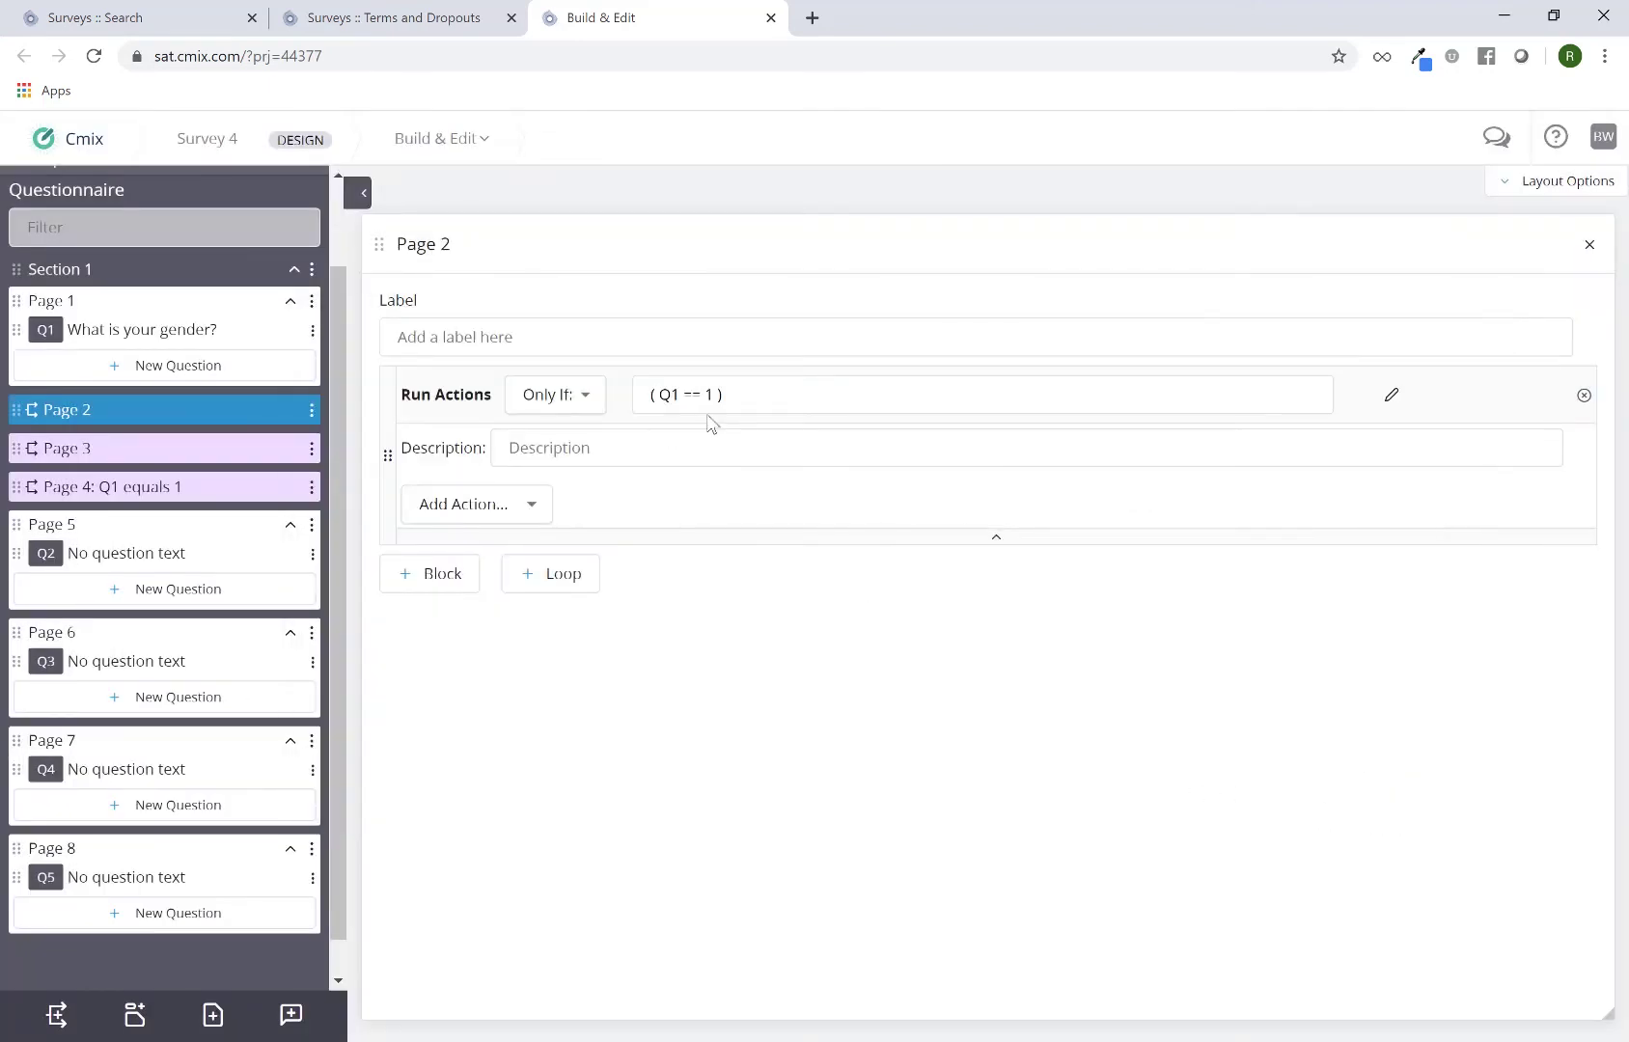
Step: Add a Skip action to the conditional block
click(508, 515)
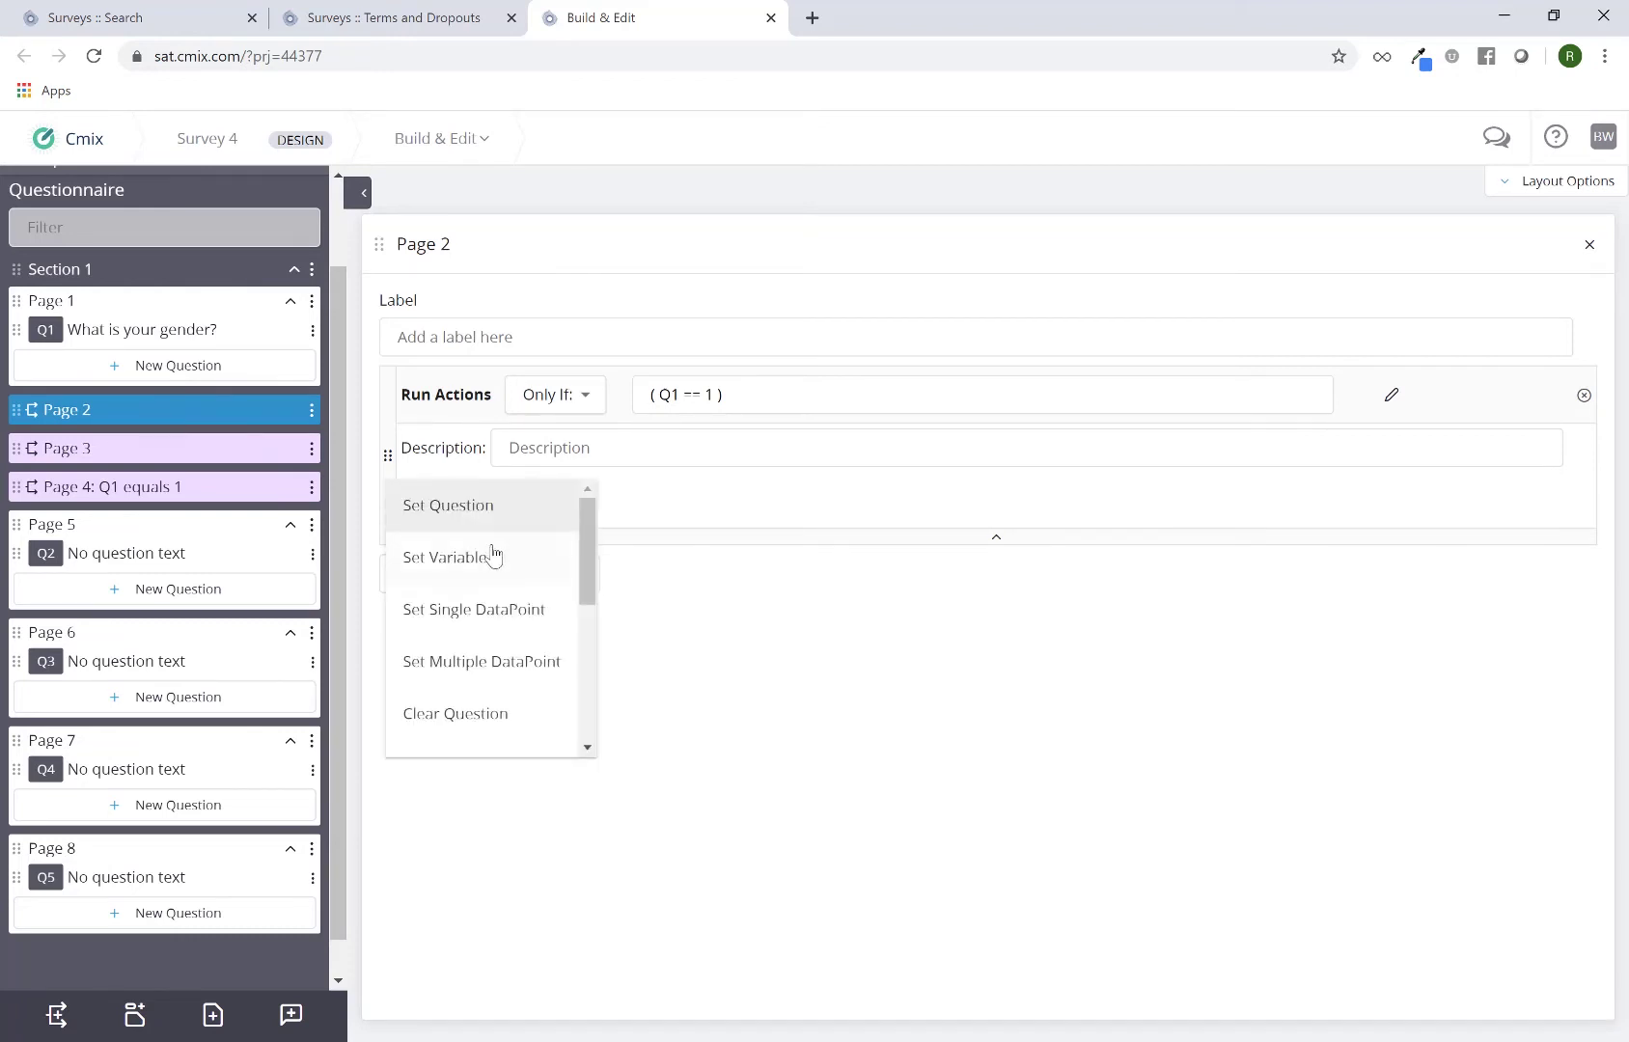
scroll(494, 595, down, 1)
scroll(494, 595, down, 4)
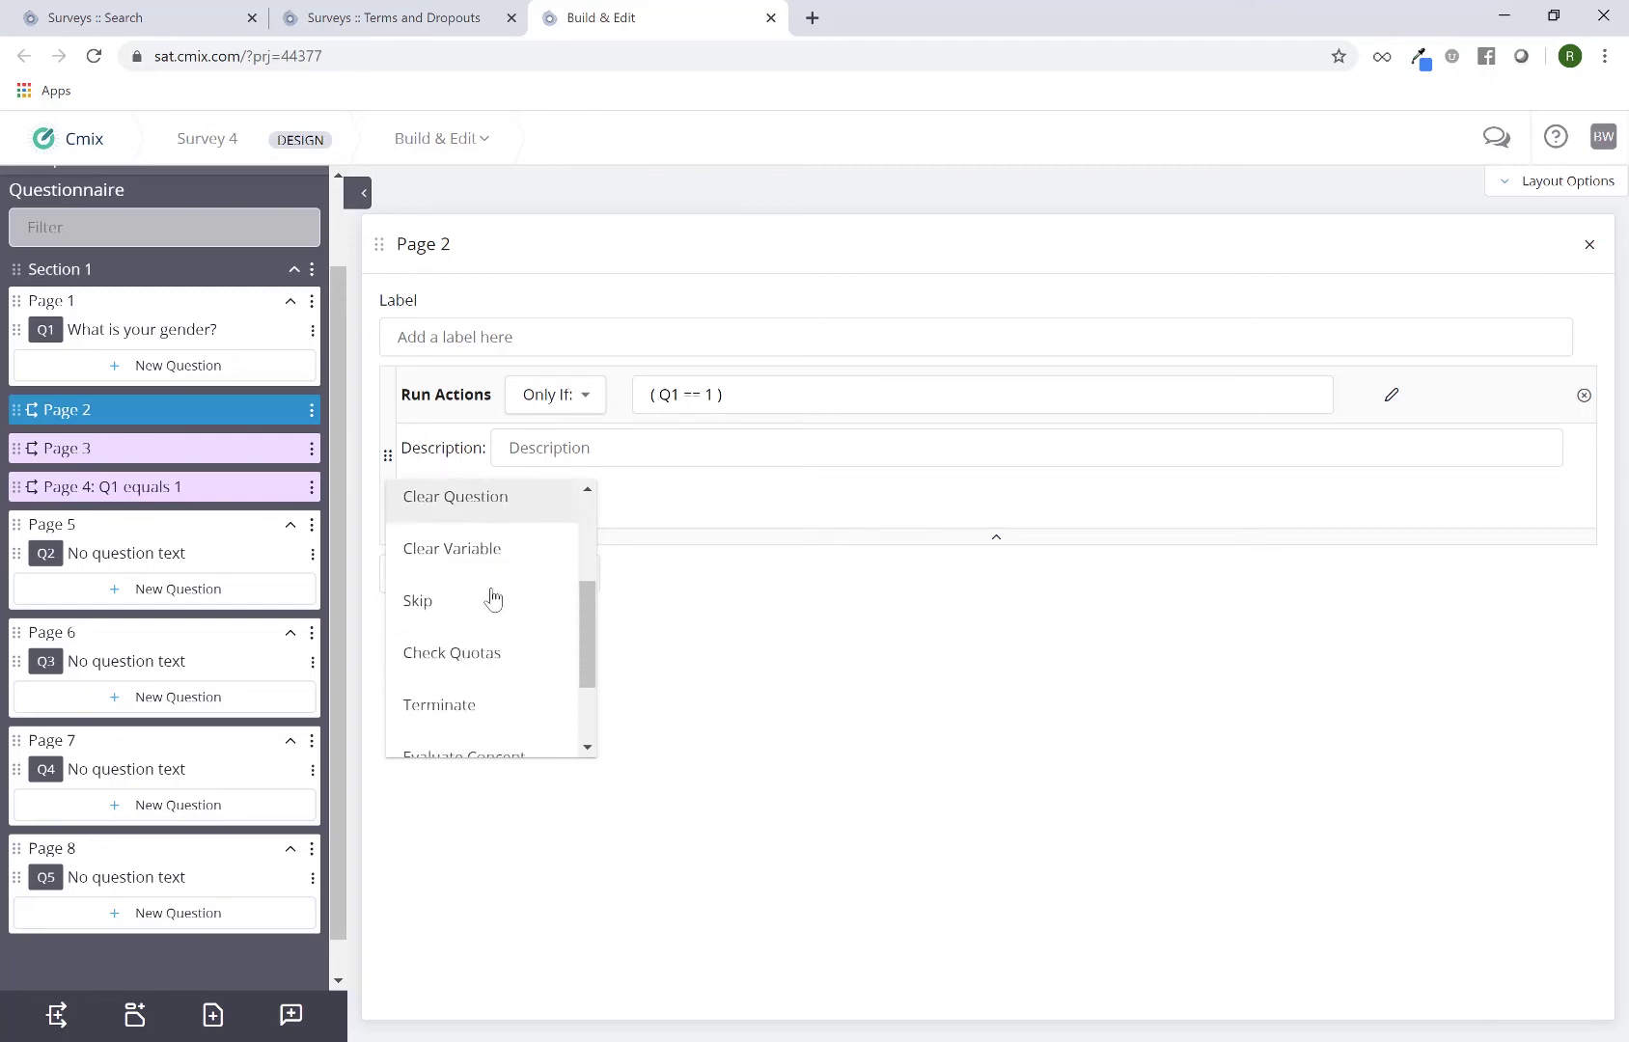
click(465, 603)
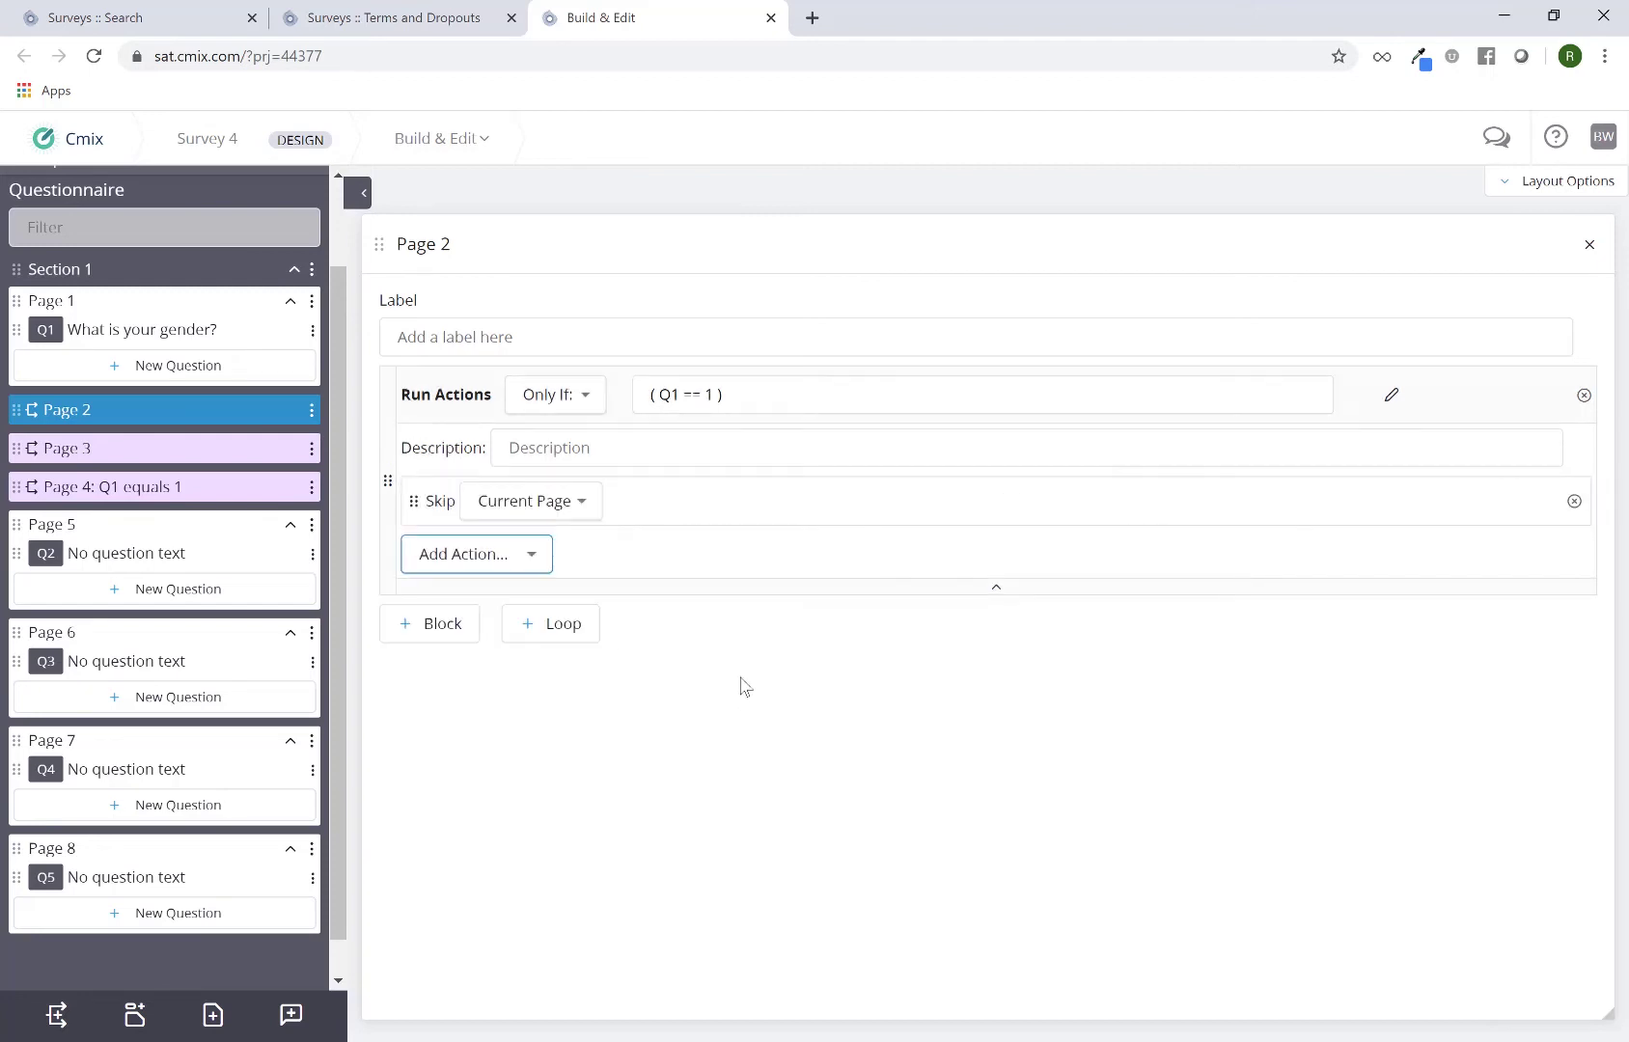
Step: Set the Skip action to go To Question Q4
click(557, 511)
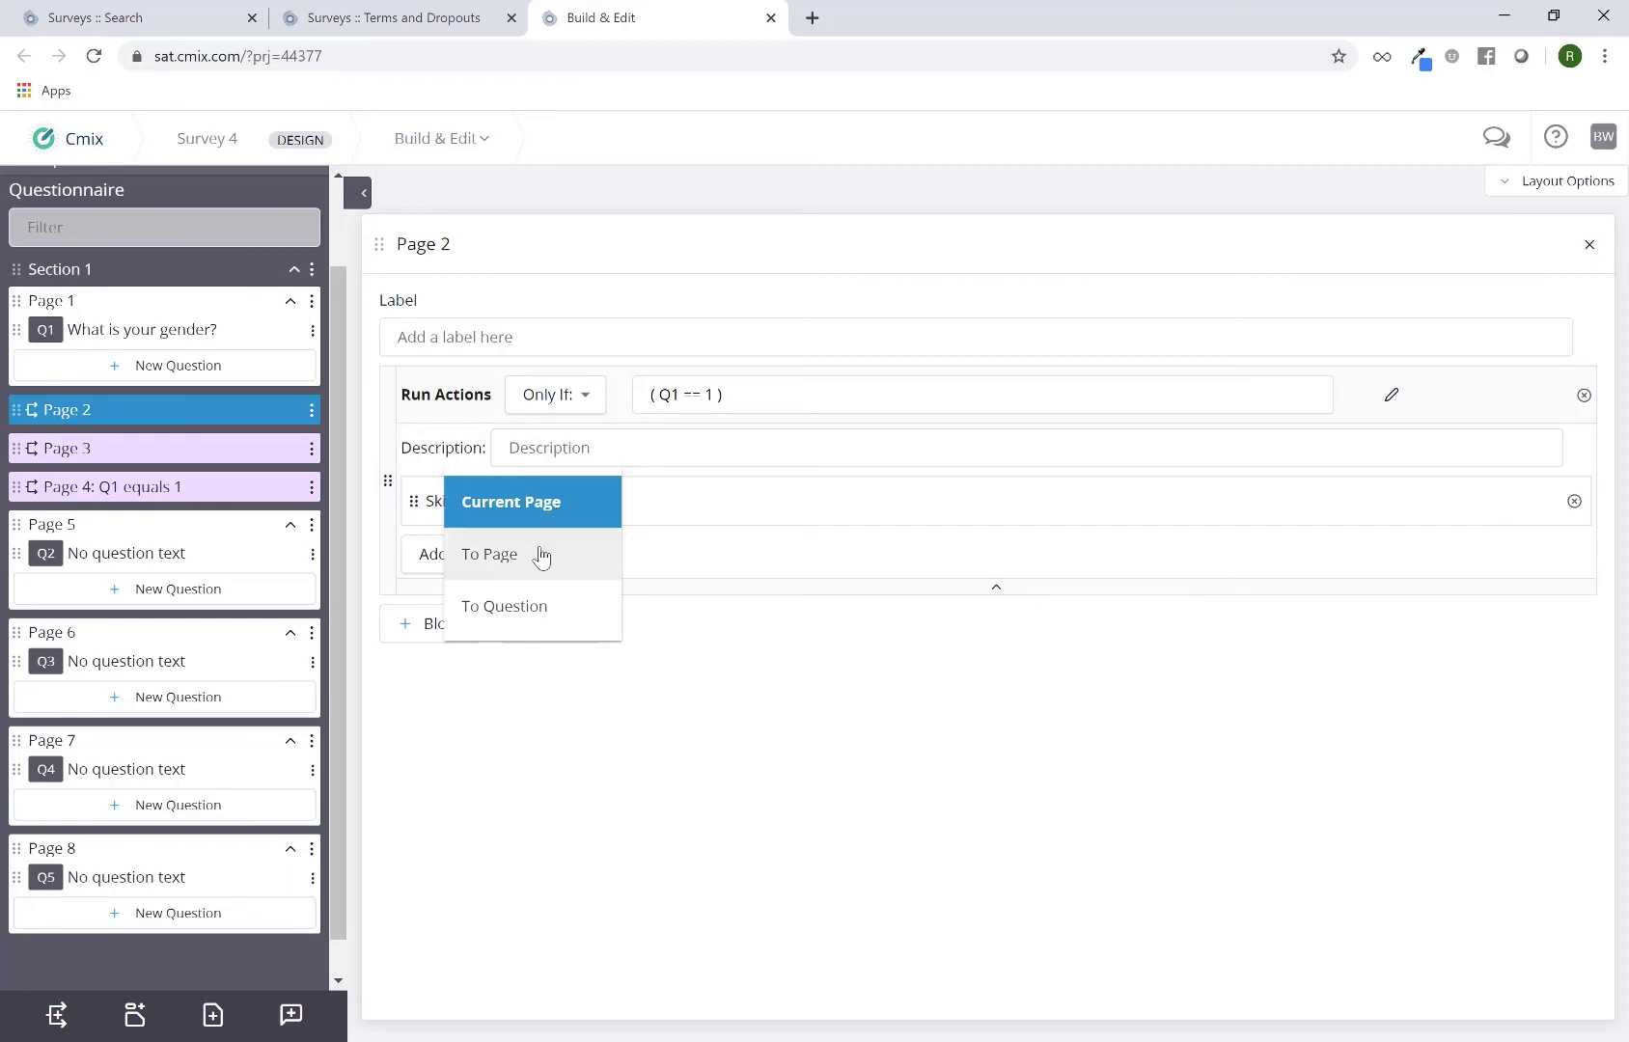
click(540, 615)
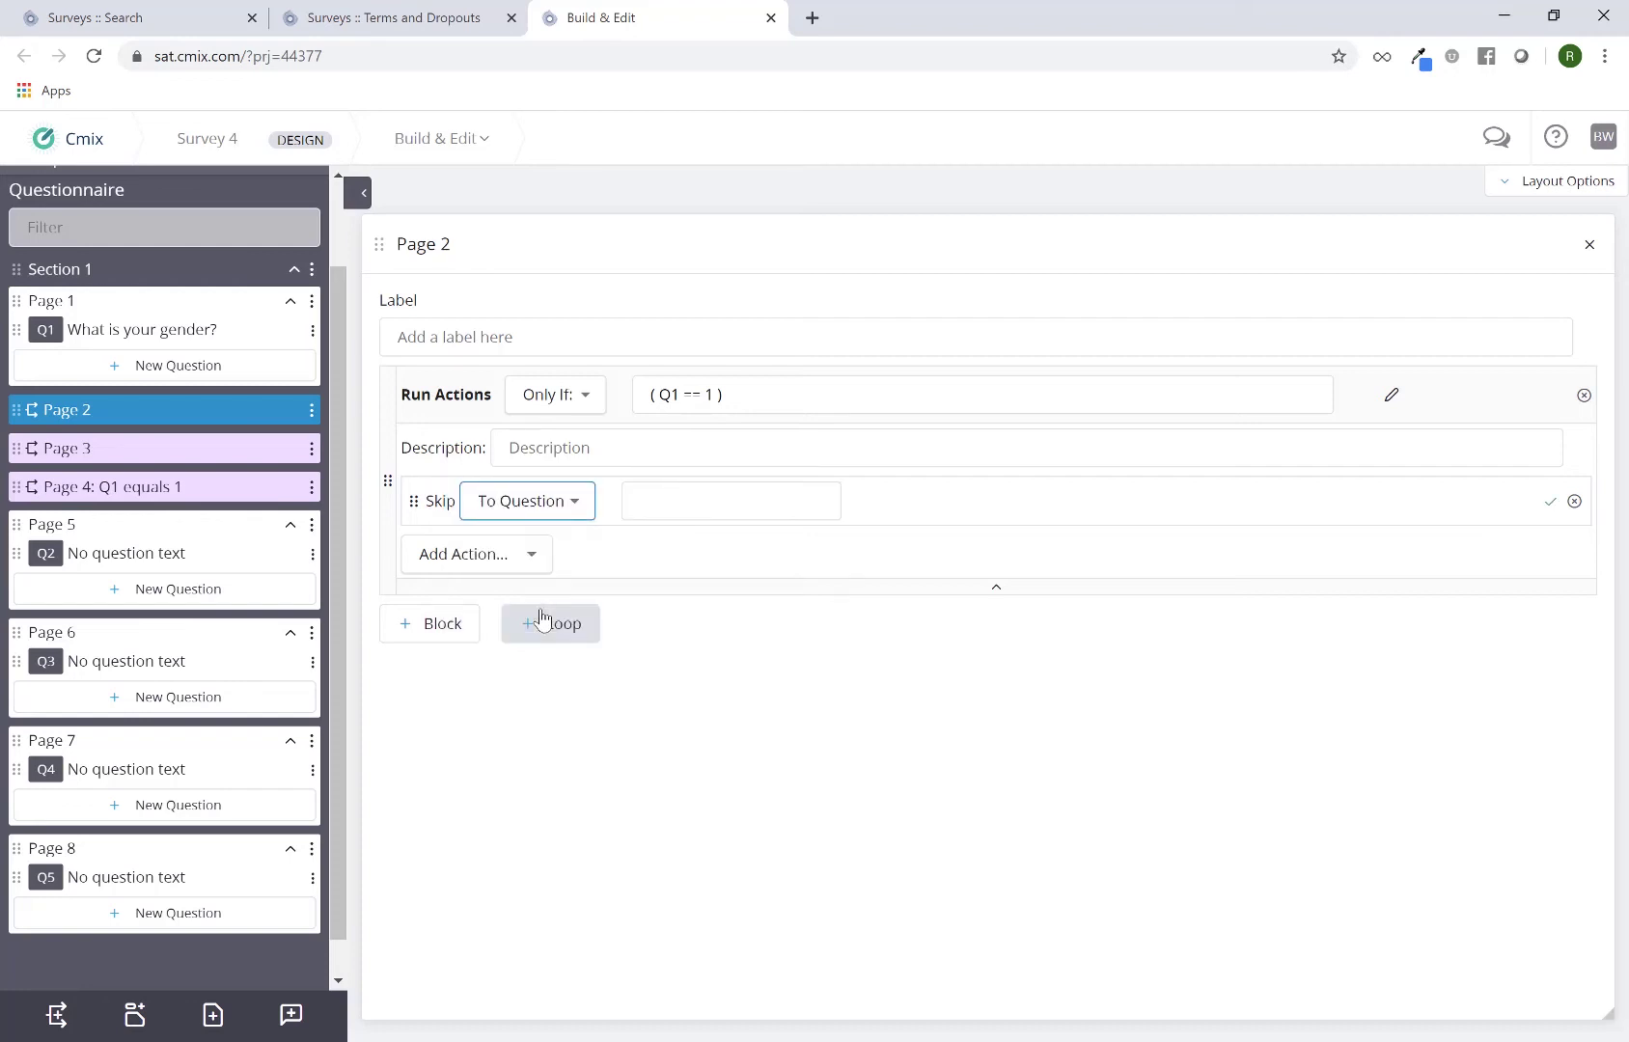
click(670, 509)
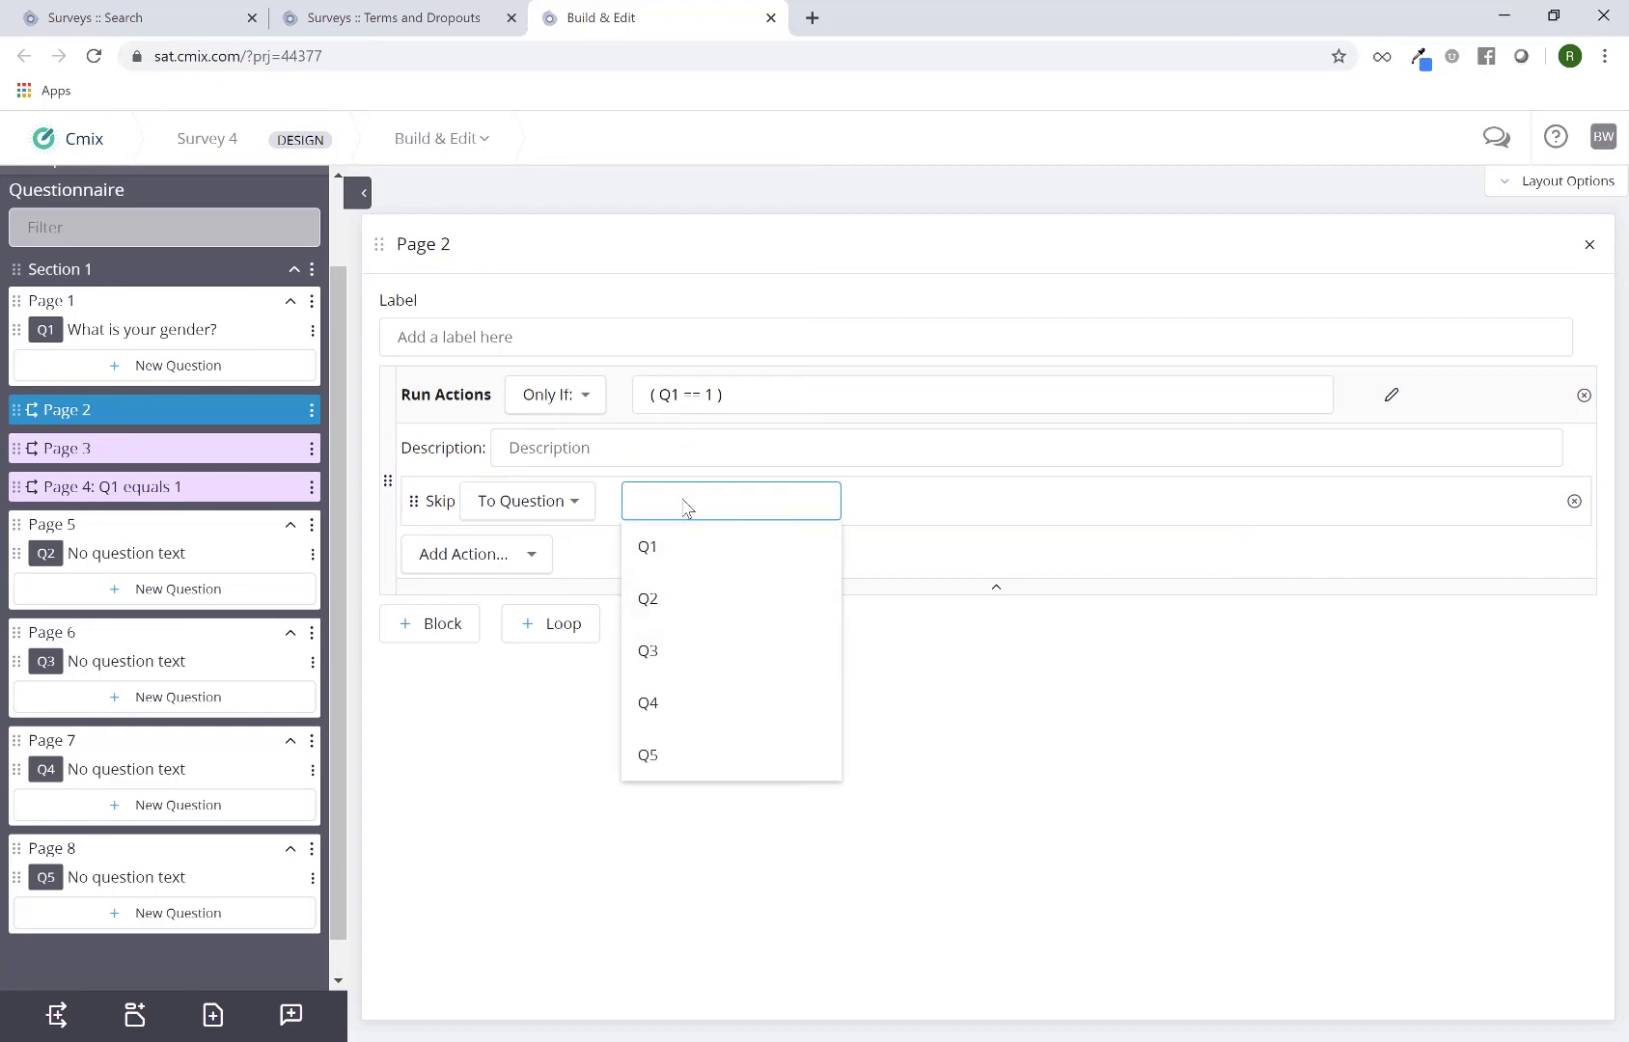
click(704, 712)
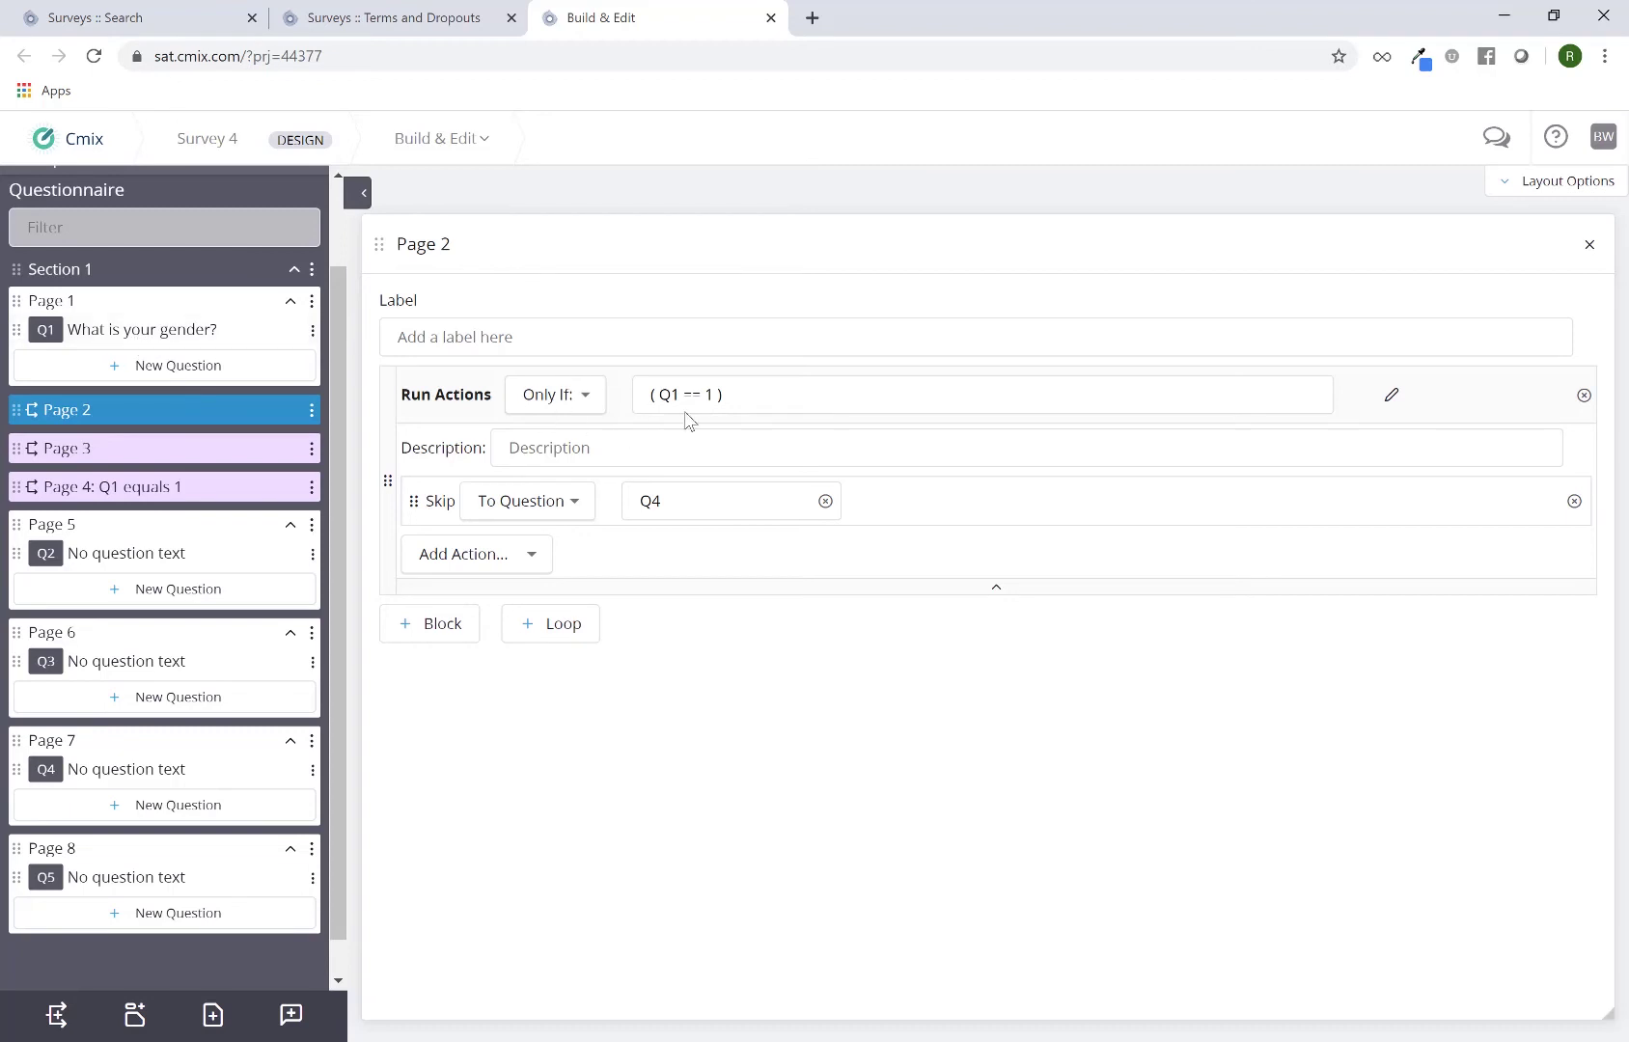
drag(657, 394, 750, 391)
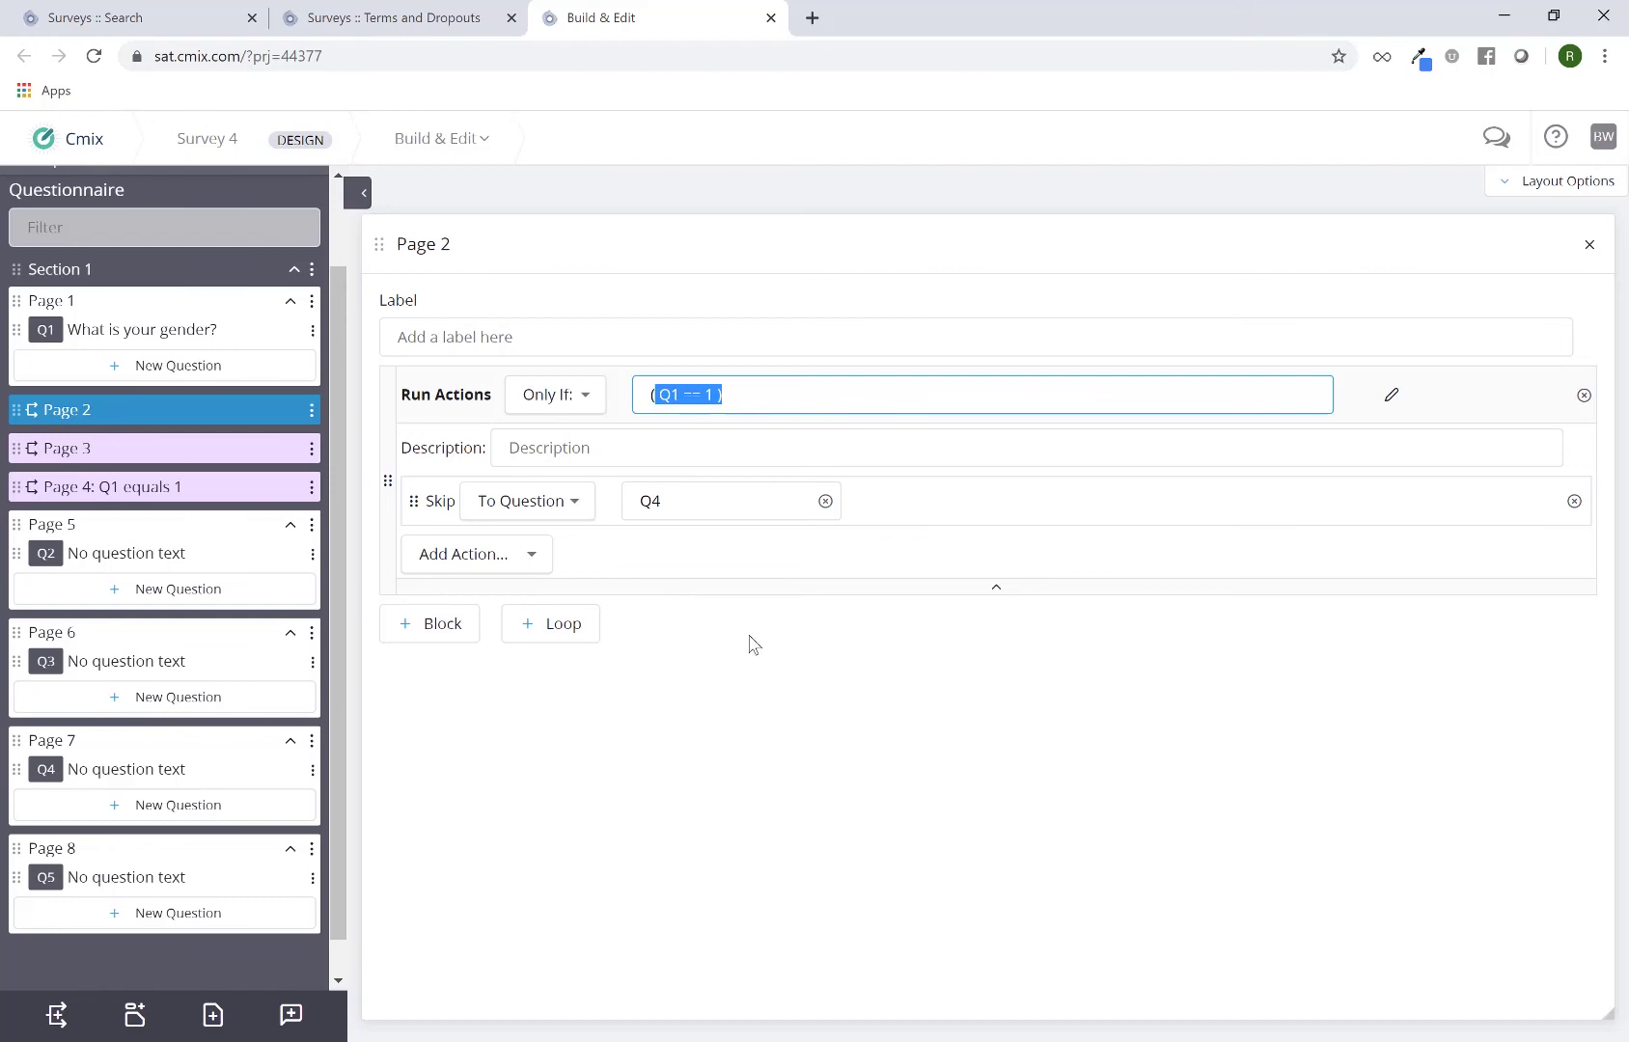
click(562, 519)
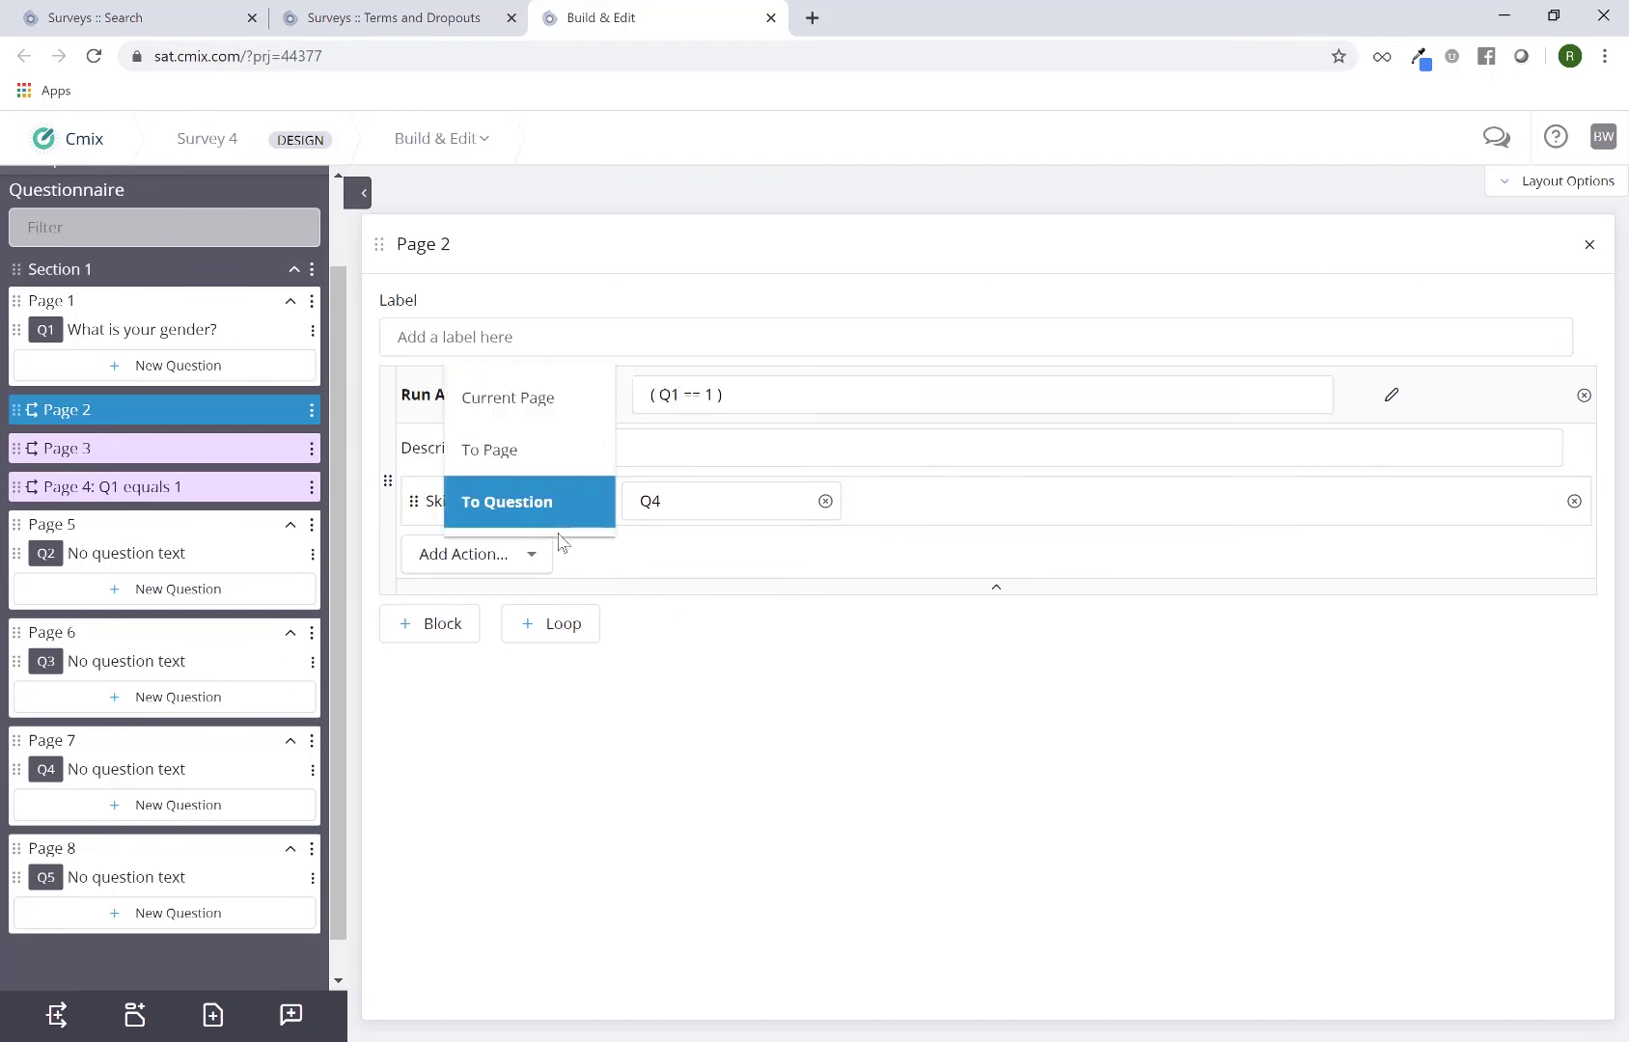
click(768, 738)
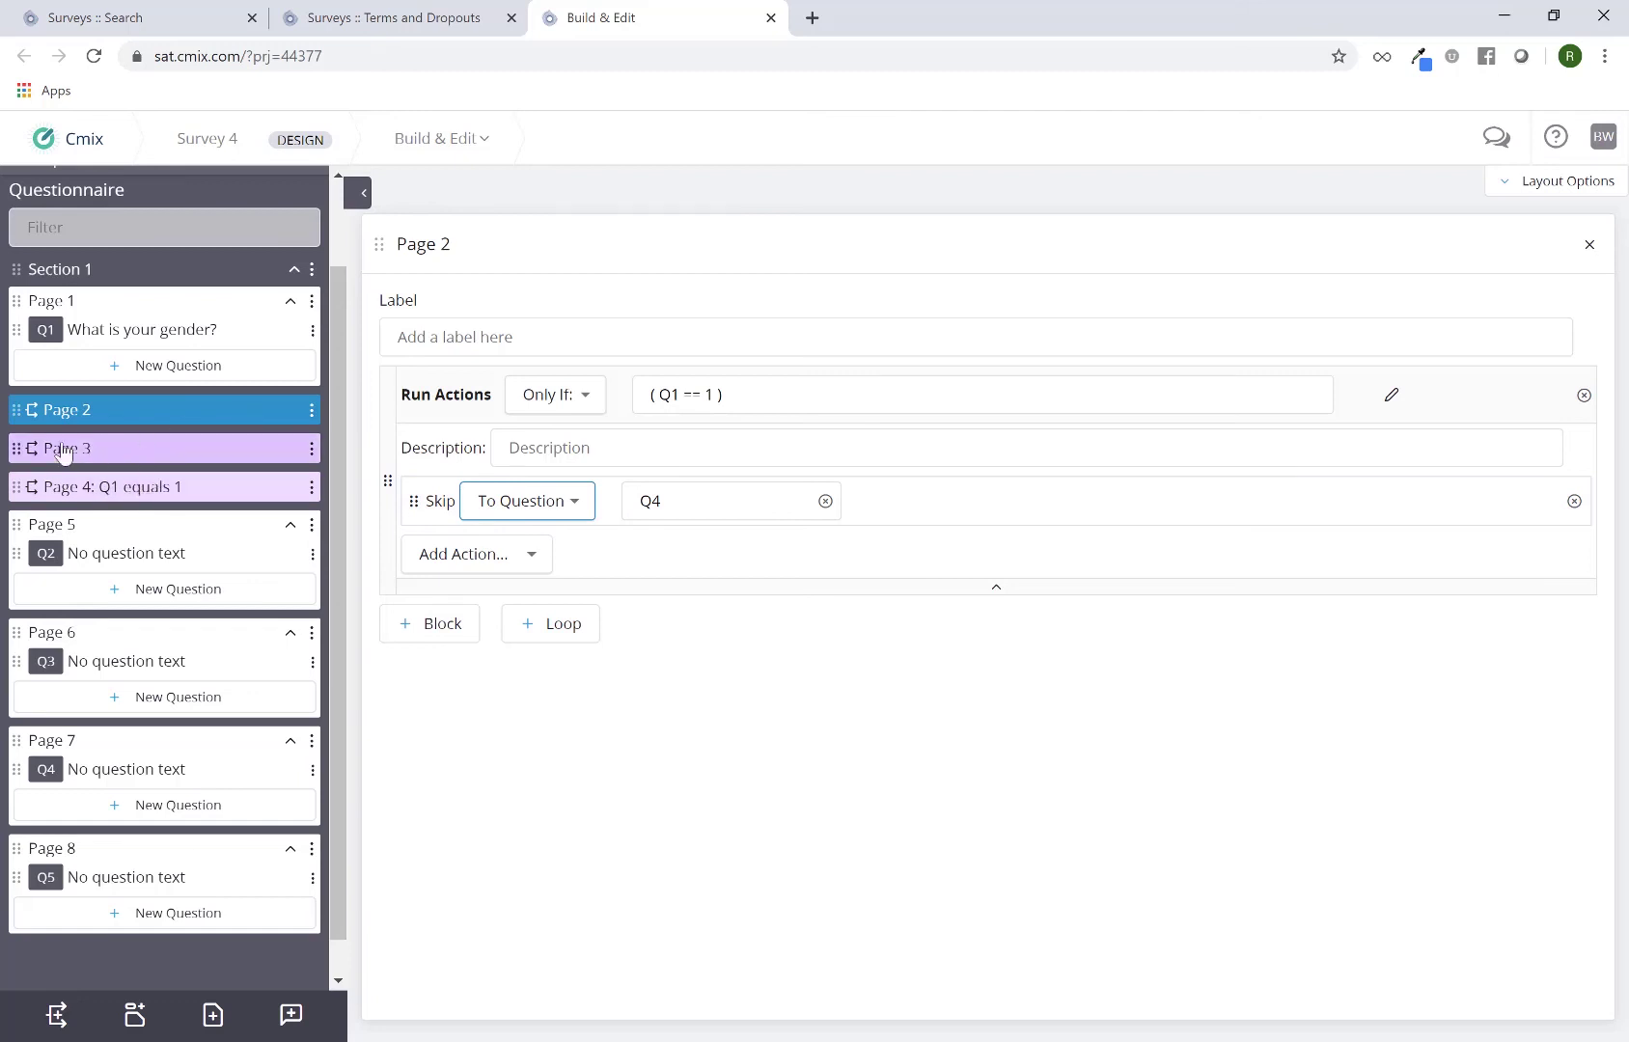
Step: Change the Skip action's destination to To Page, with page 4 as the target
click(556, 516)
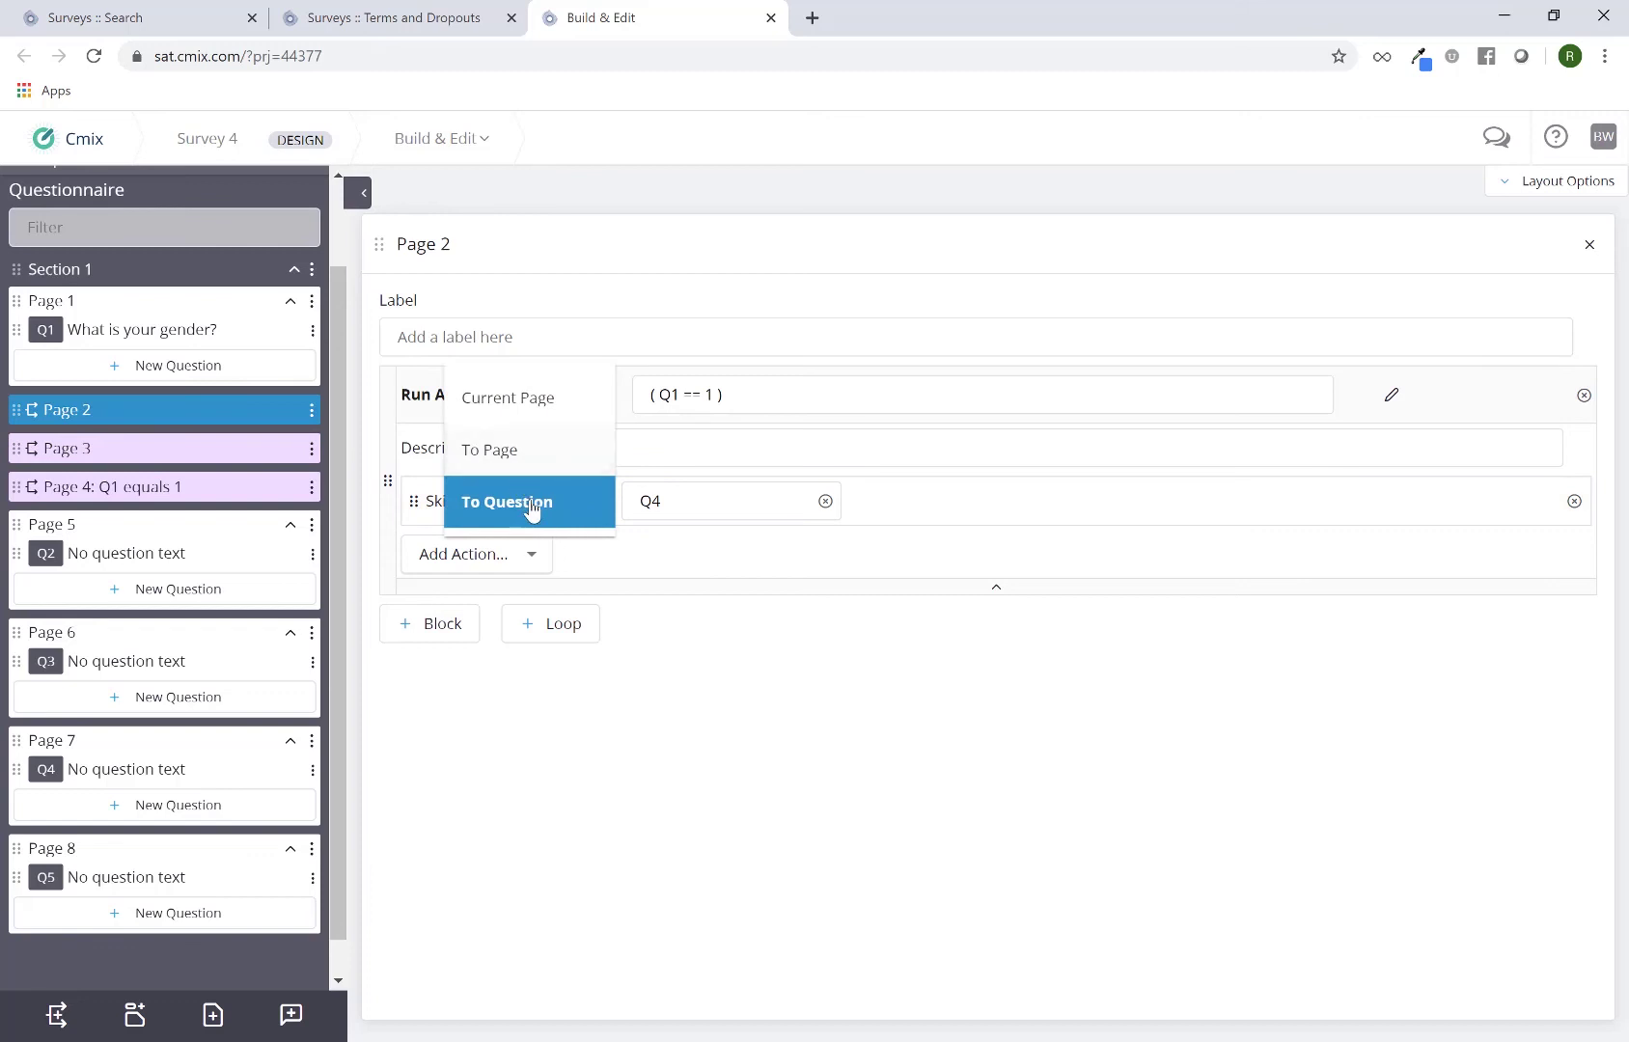
click(521, 454)
click(676, 511)
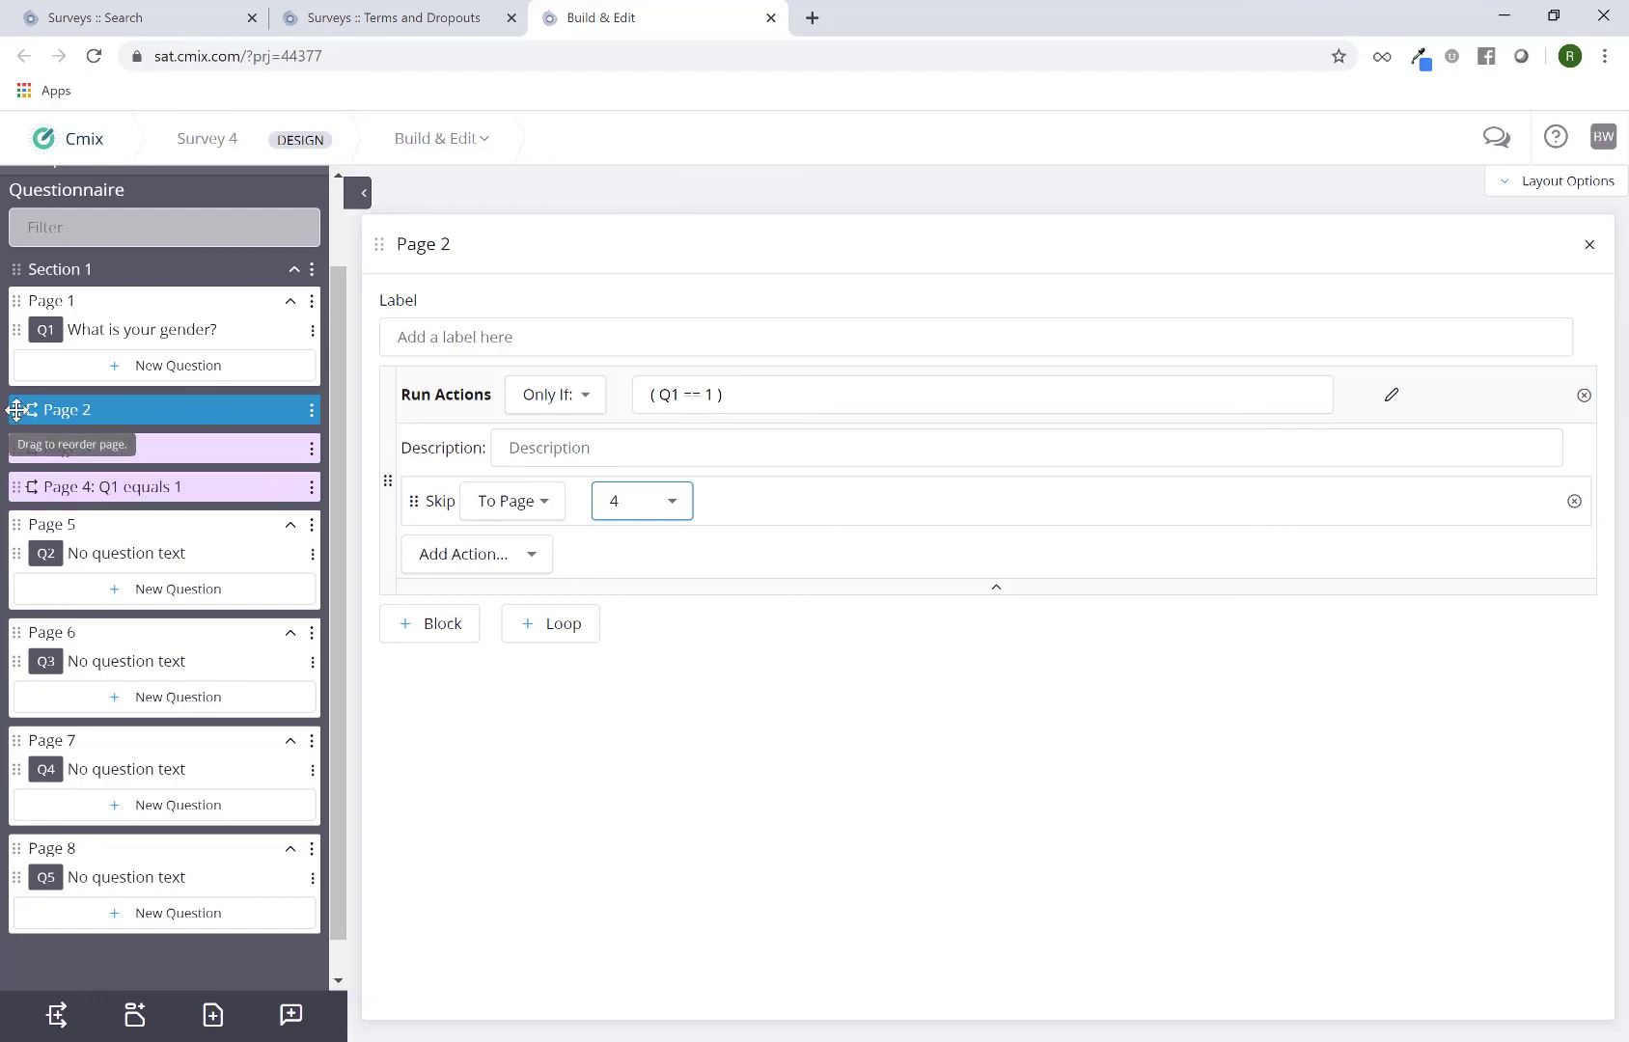
Step: Reorder the new logic page so it follows the "Q1 equals 1" logic page, directly before Page 5
drag(25, 411, 27, 501)
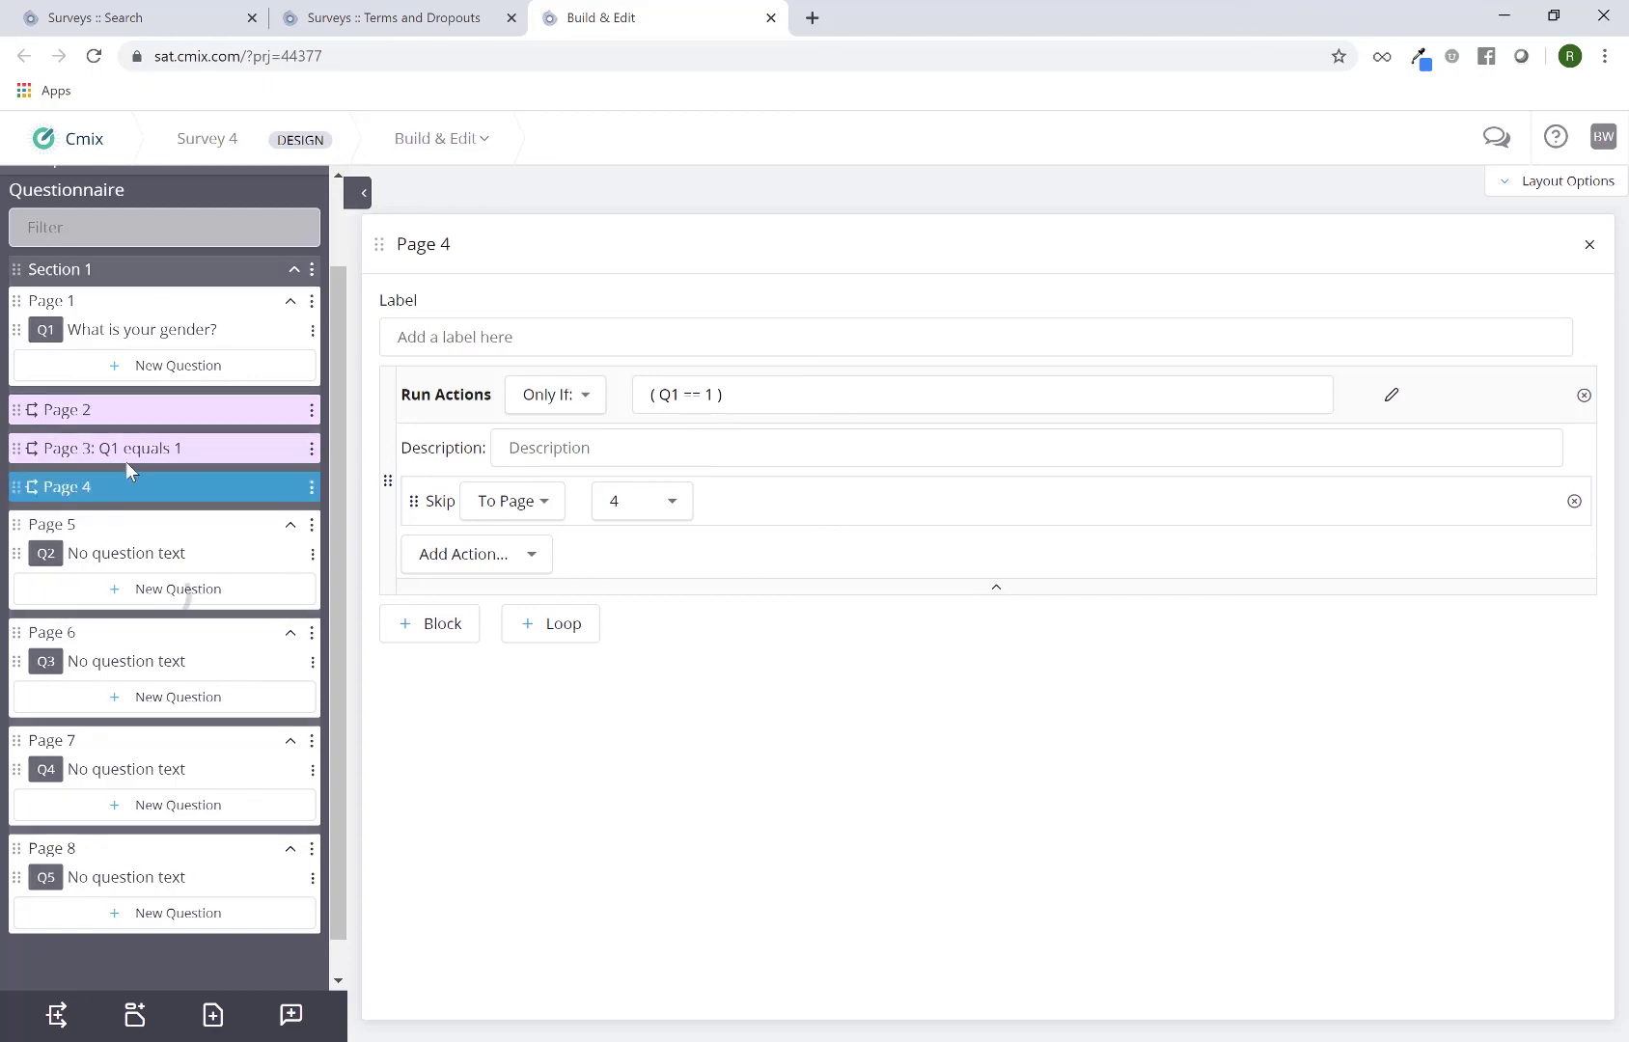